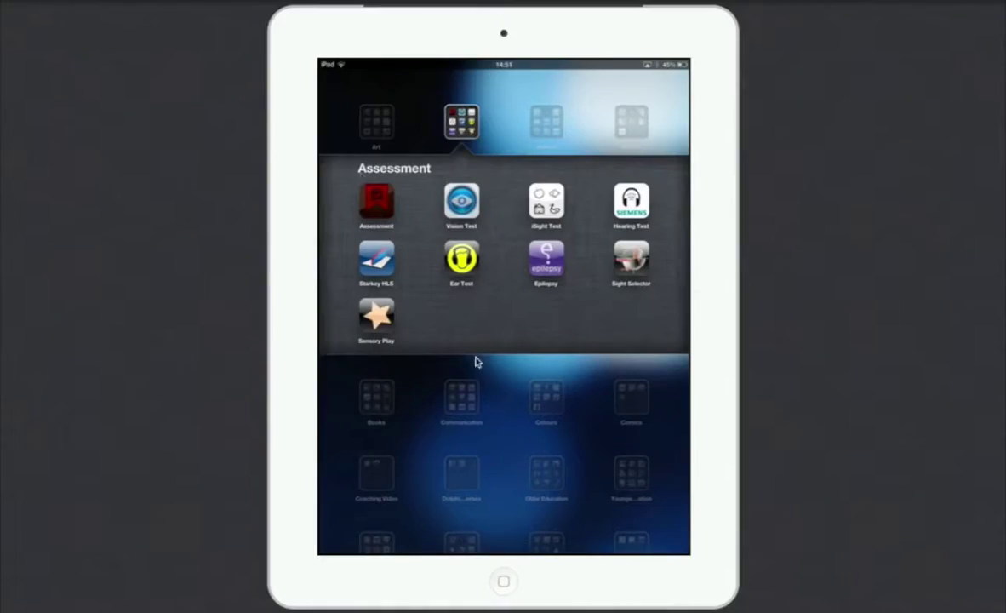
# - Launch Easy Assessment from the Assessment folder and open its Set Up screen
pyautogui.click(376, 202)
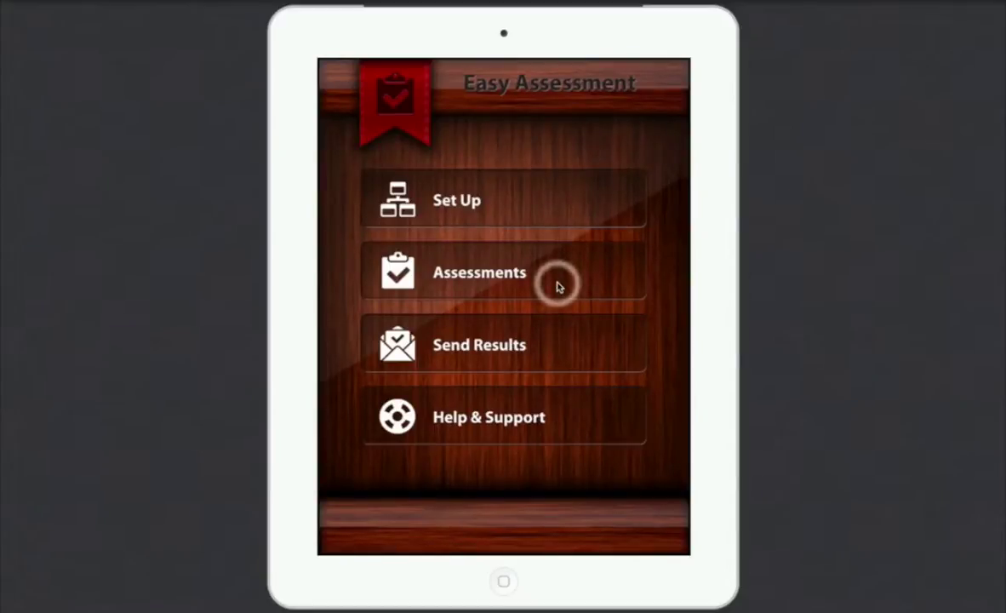
pyautogui.click(504, 201)
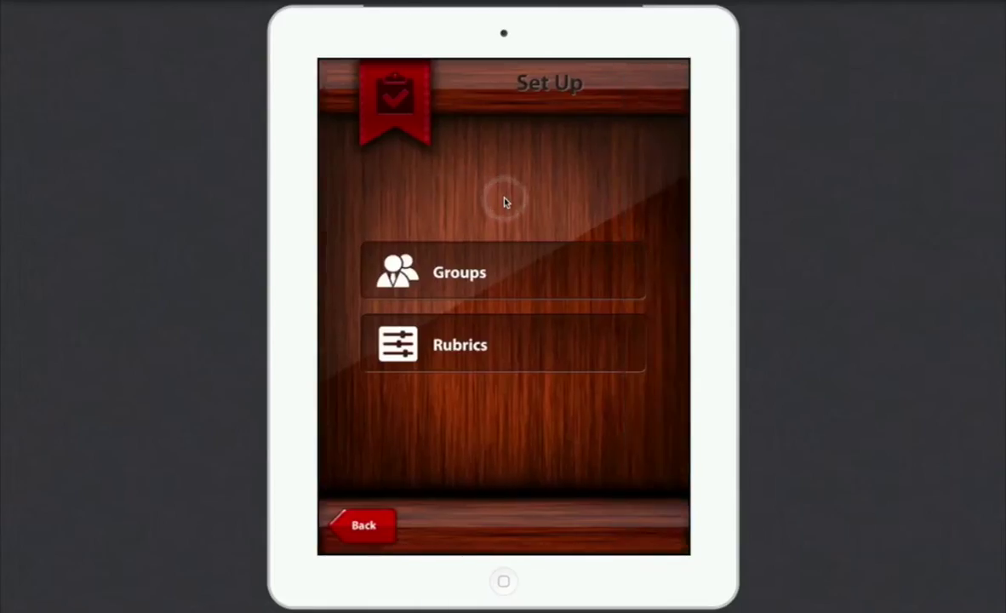
# - Manually add a test class to the Groups list, then swipe to delete it
pyautogui.click(482, 272)
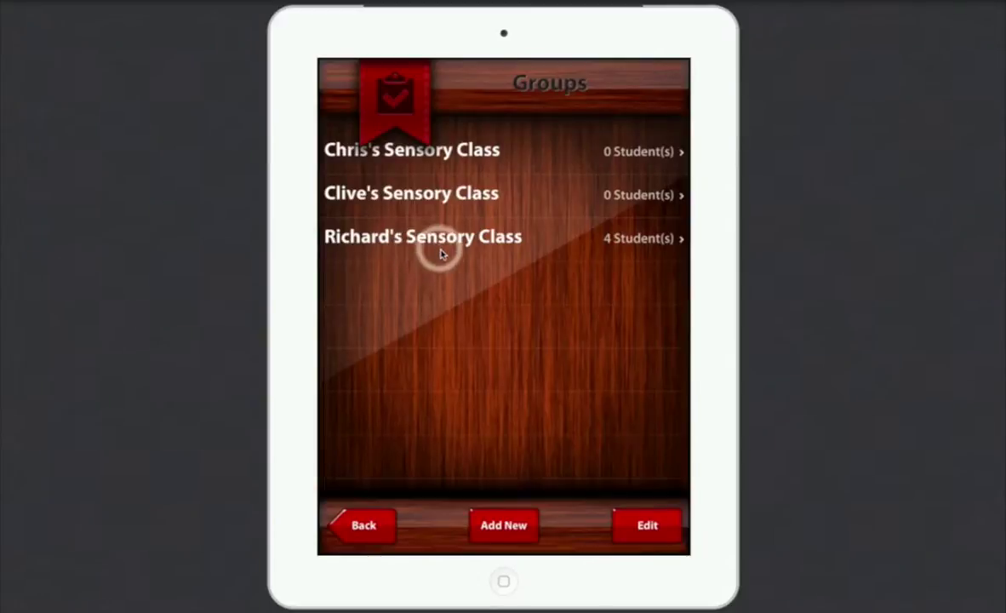
pyautogui.click(509, 526)
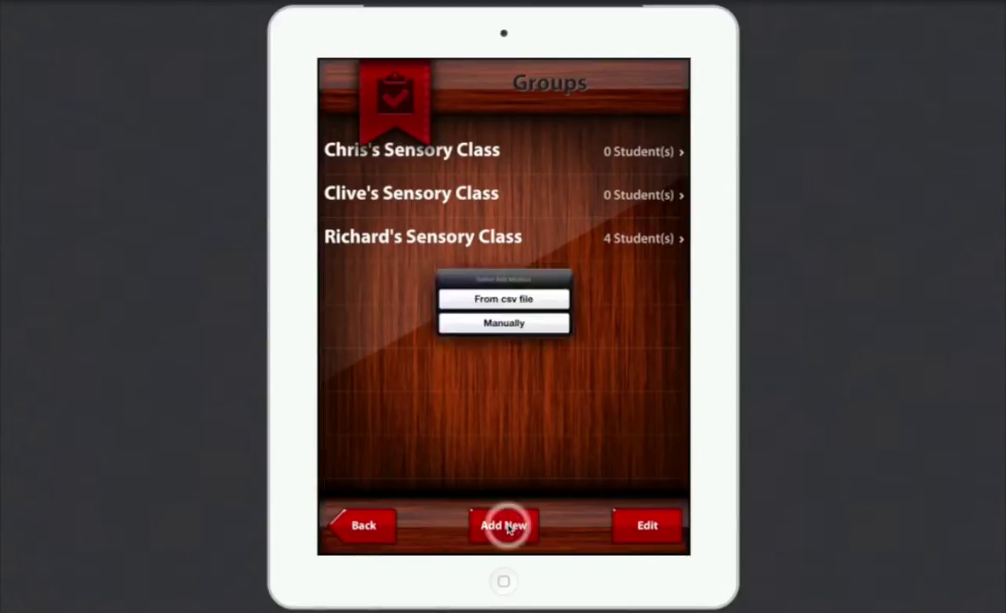
pyautogui.click(503, 323)
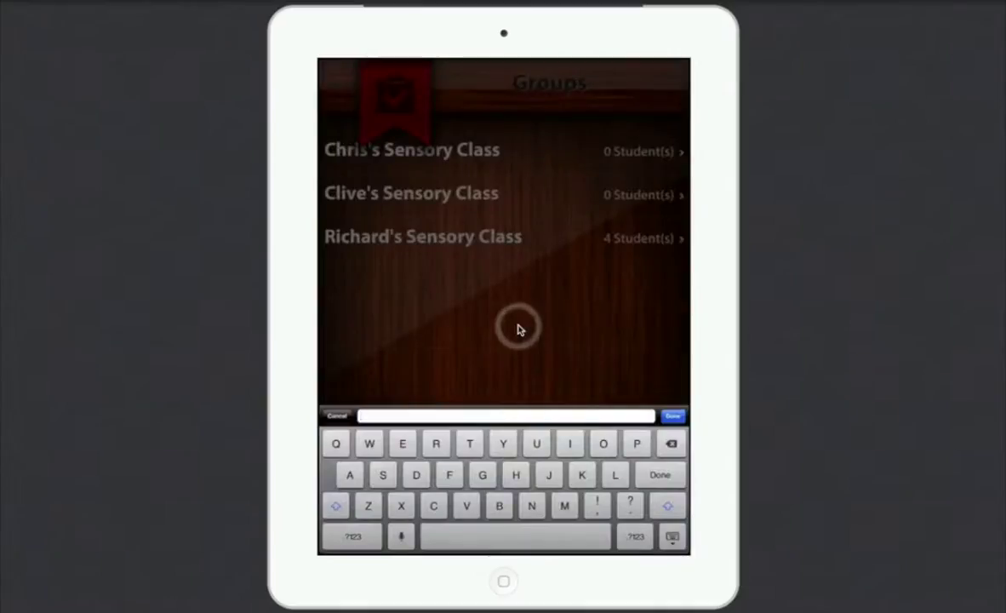
pyautogui.write('Jos')
pyautogui.write('j')
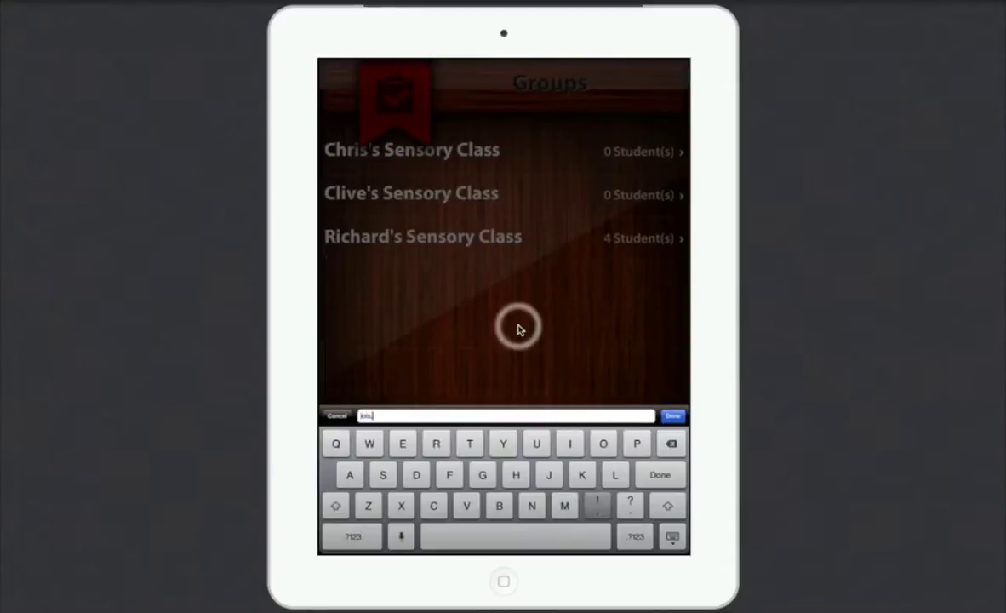
pyautogui.press('BackSpace')
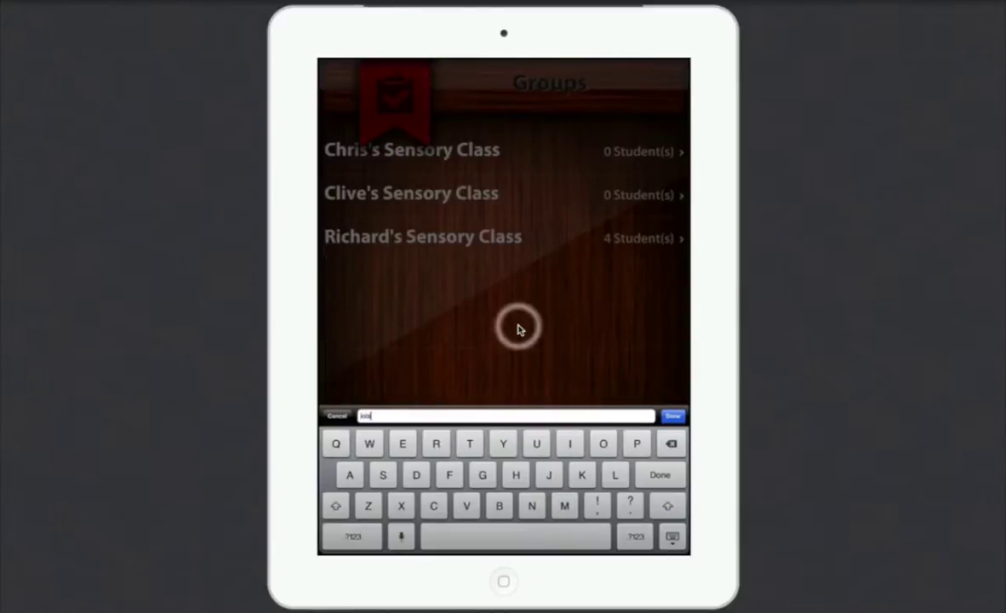
pyautogui.write('Class')
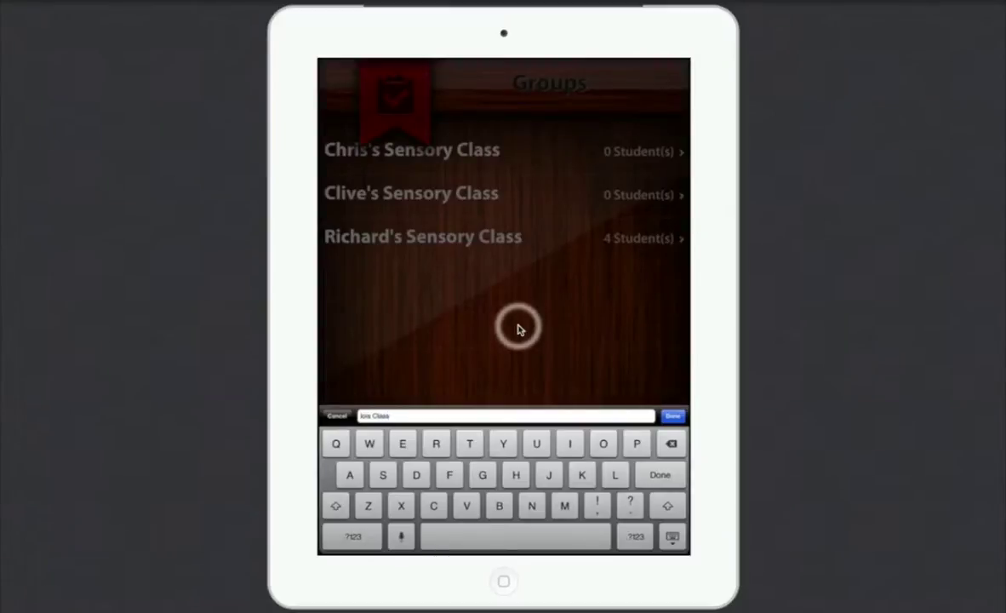
pyautogui.press('Return')
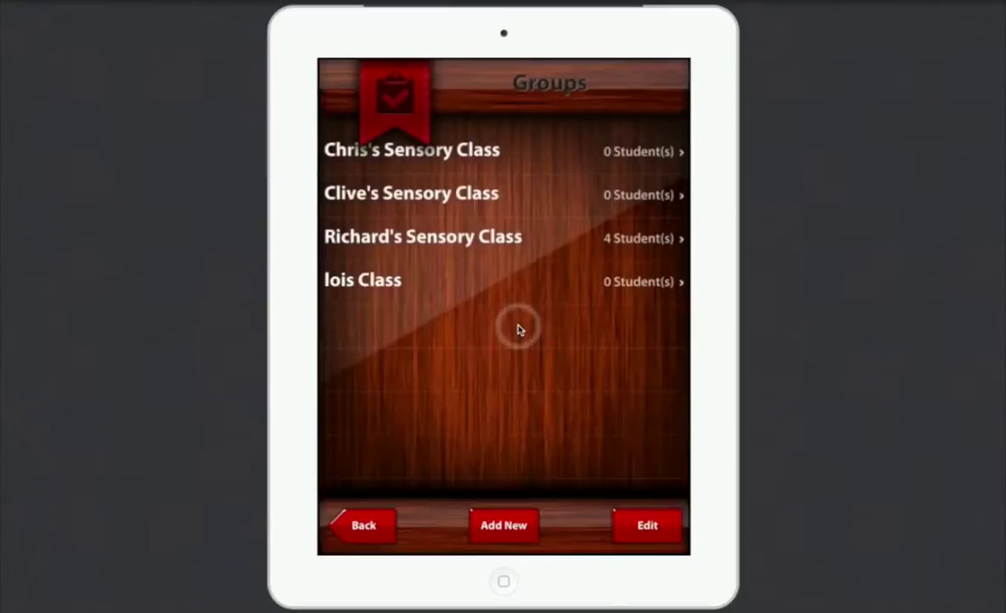
pyautogui.moveTo(518, 329); pyautogui.dragTo(332, 274)
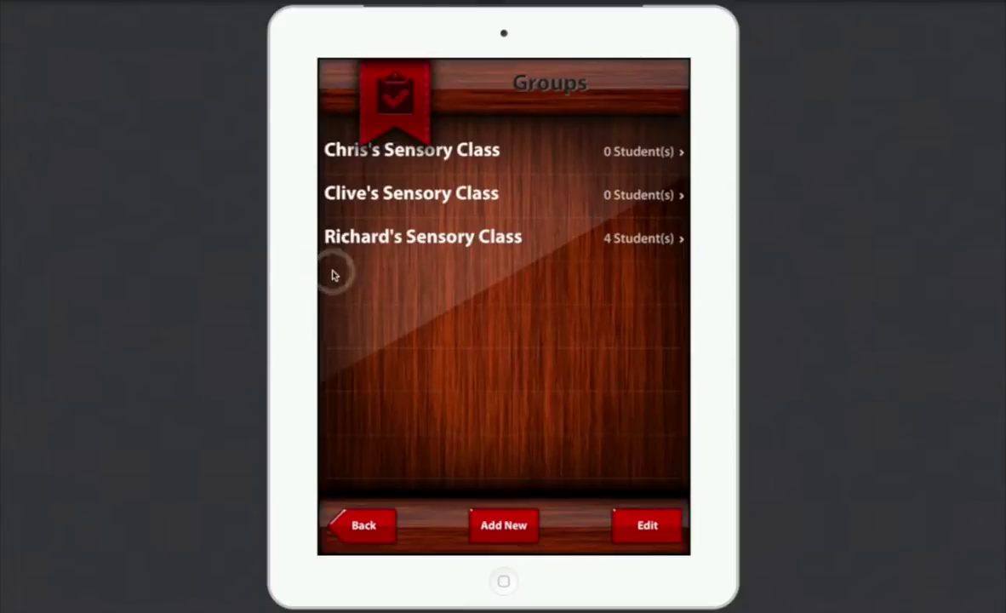
# - Manually add a fifth student to the four-student sensory class, dismissing the error message
pyautogui.click(427, 238)
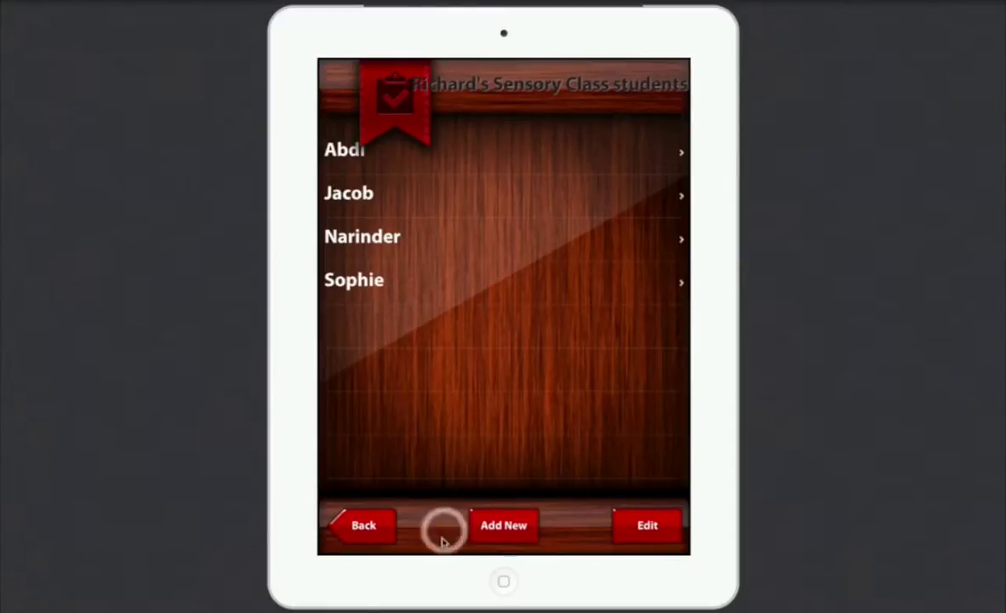
pyautogui.click(505, 527)
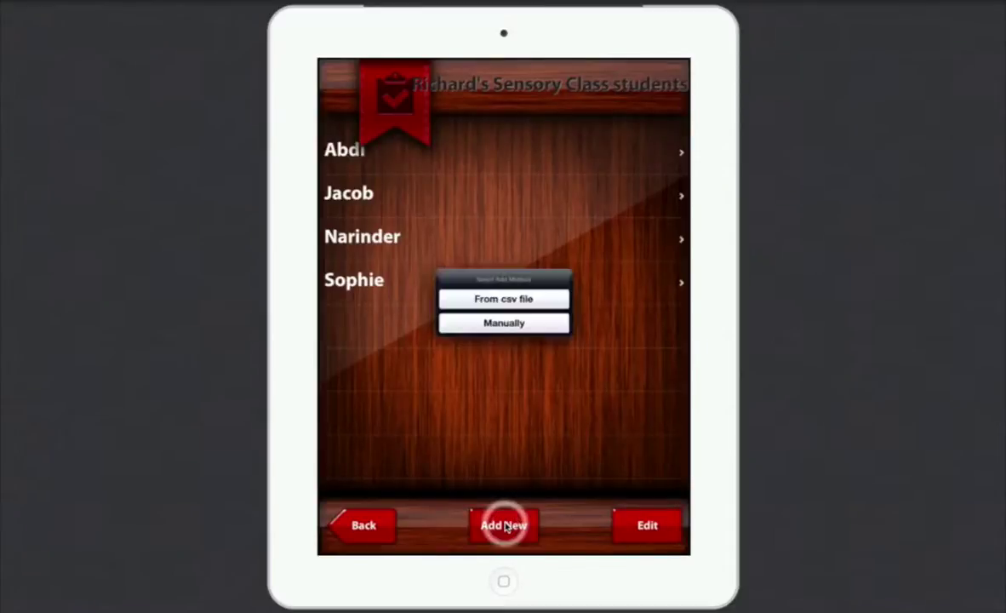
pyautogui.click(537, 329)
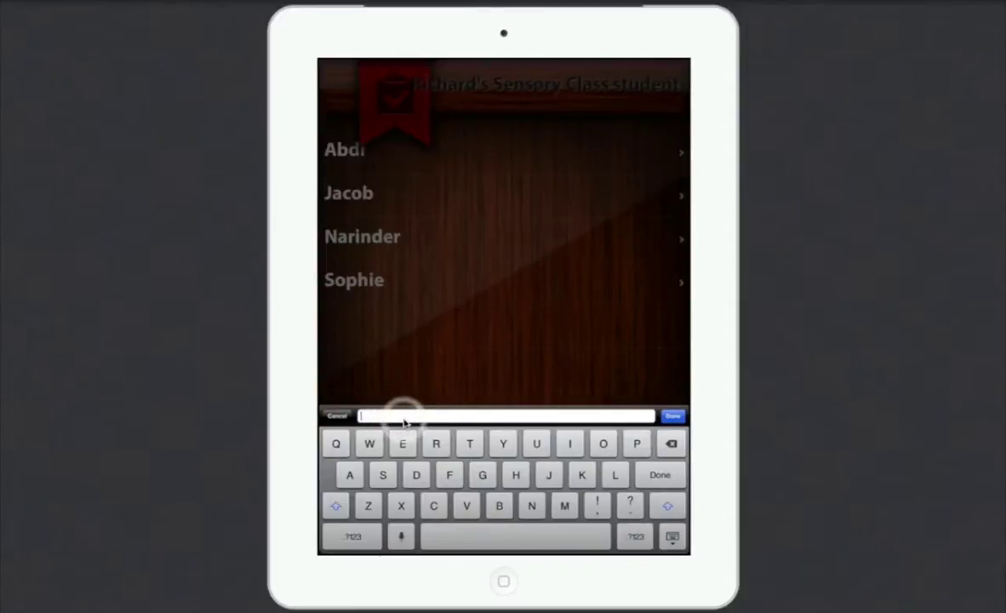
pyautogui.write('David')
pyautogui.press('Return')
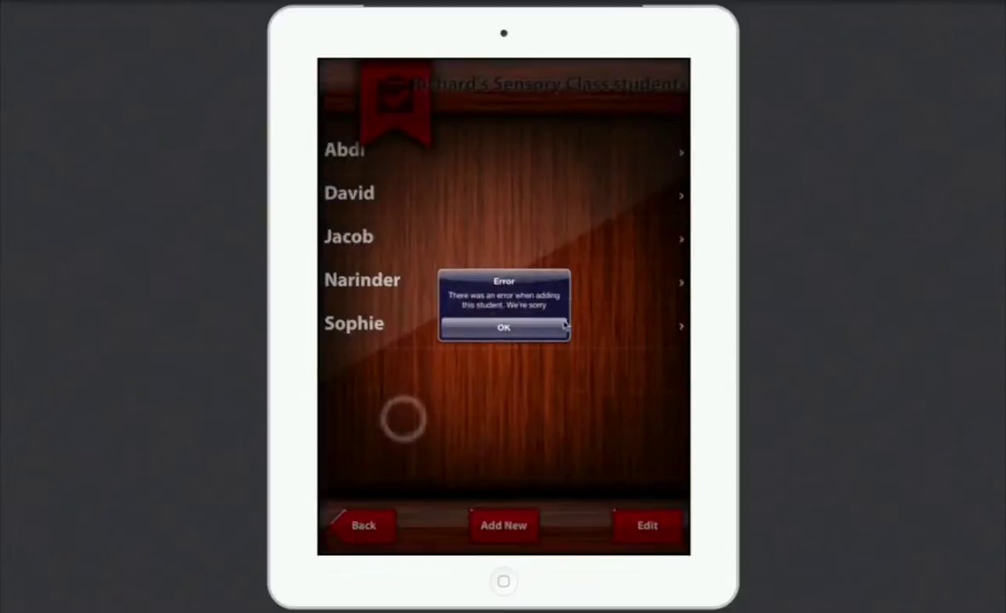
pyautogui.click(521, 335)
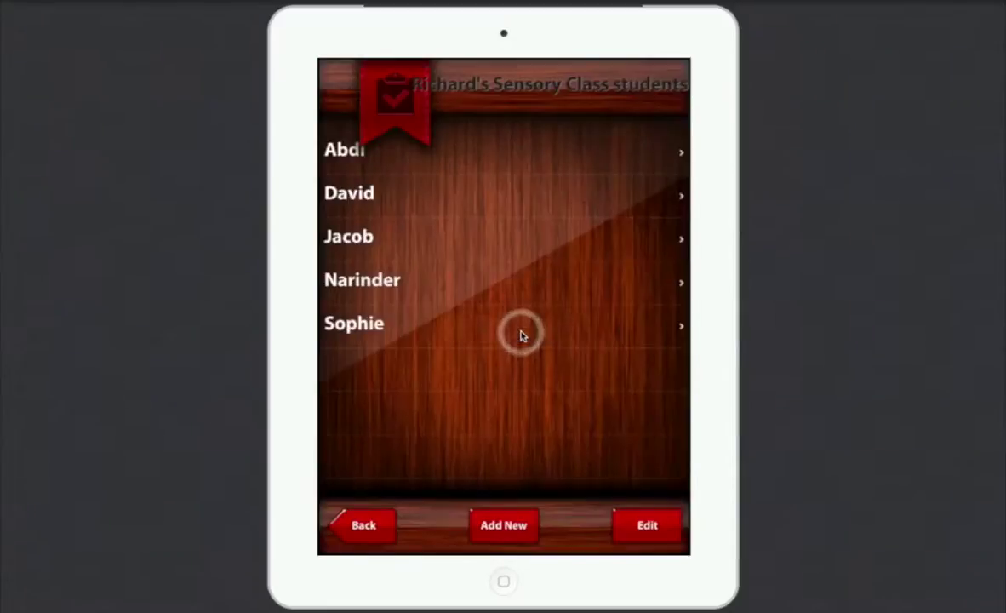
pyautogui.click(460, 189)
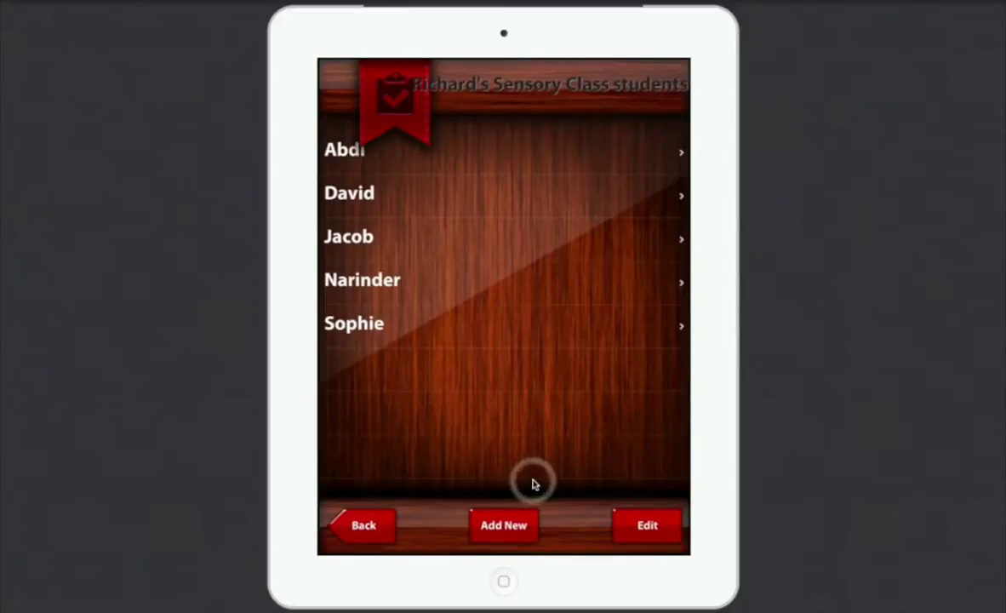
pyautogui.click(369, 525)
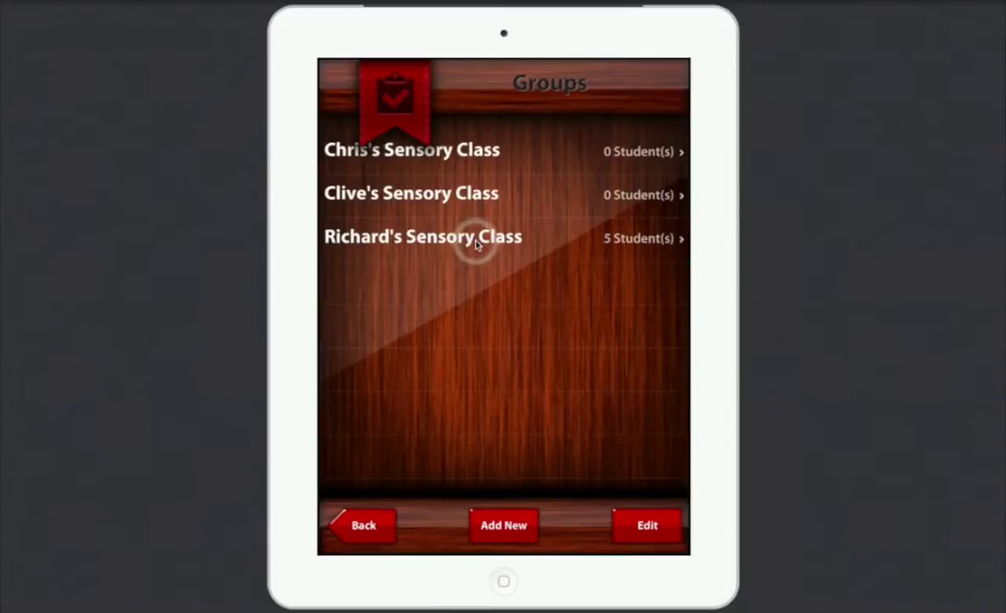
# - From Set Up > Rubrics, review the Visual tracking rubric's six criteria, then return to the list
pyautogui.click(372, 526)
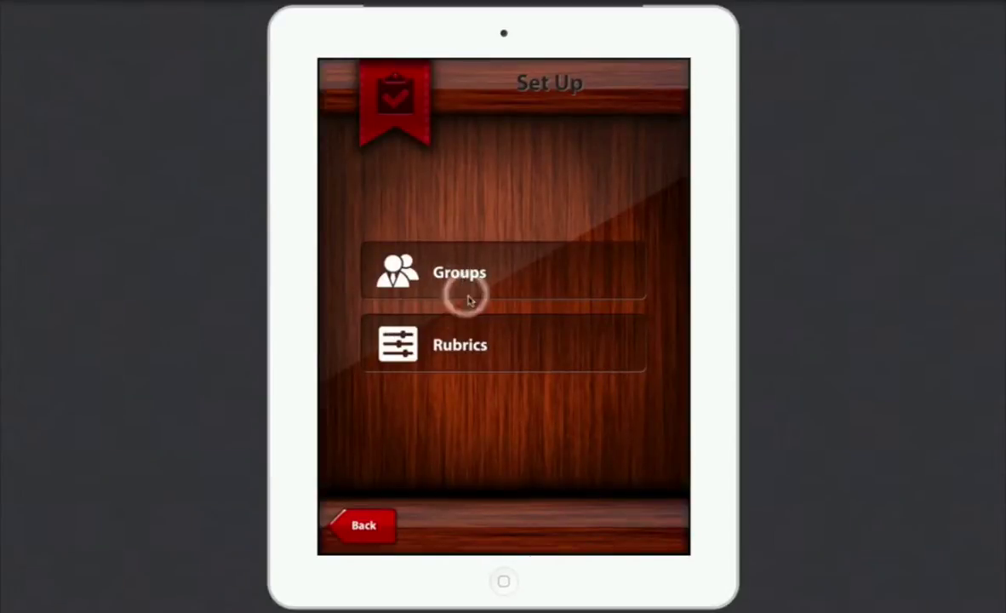
pyautogui.click(401, 345)
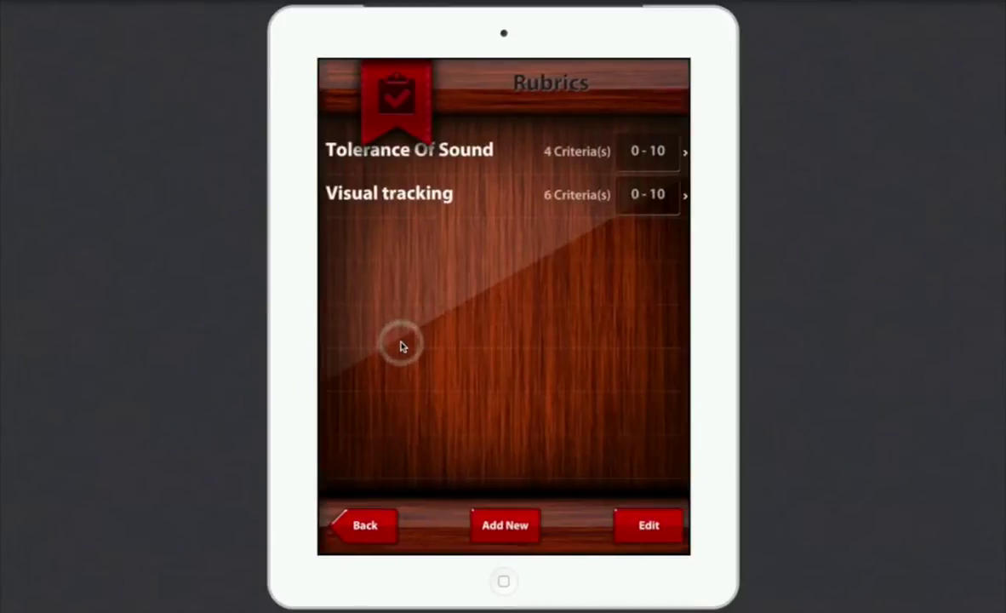
pyautogui.click(402, 346)
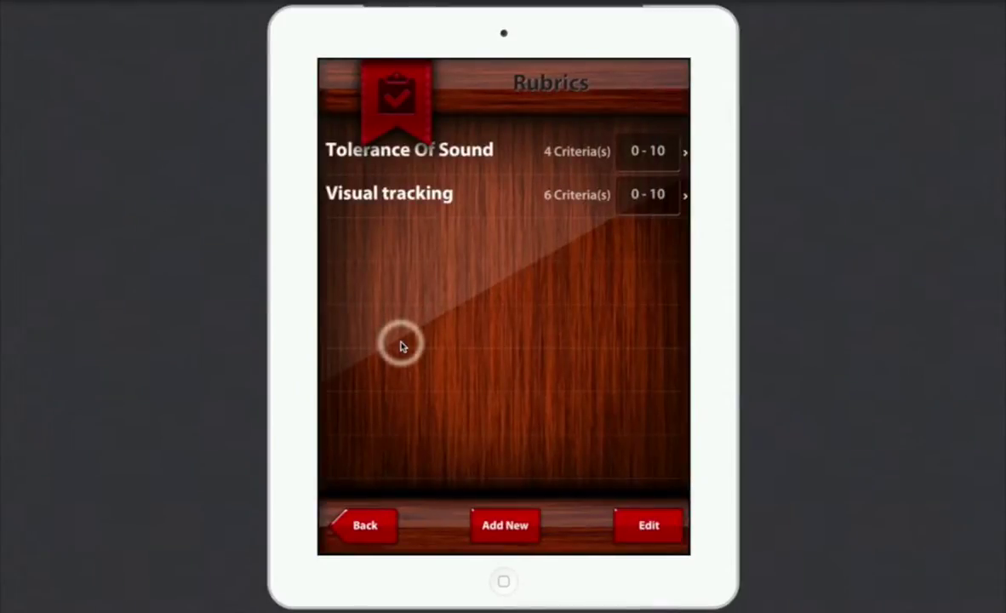
pyautogui.click(434, 195)
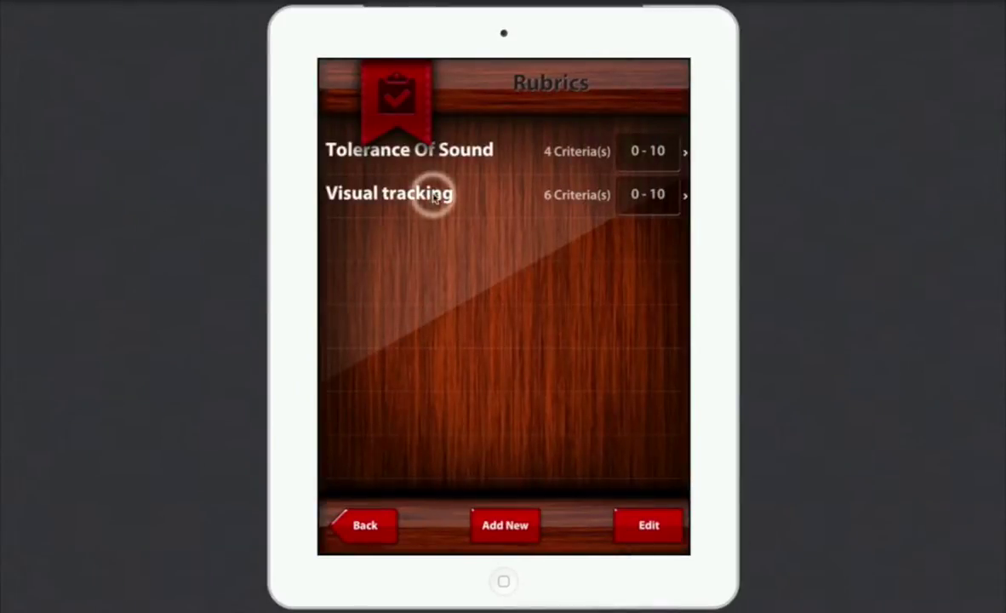
pyautogui.click(434, 195)
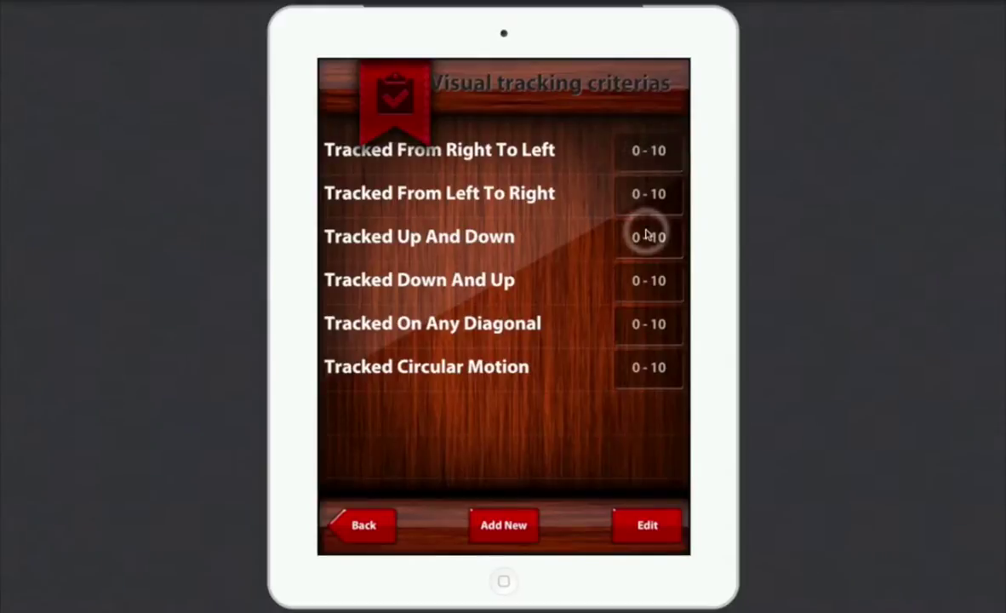
pyautogui.click(364, 527)
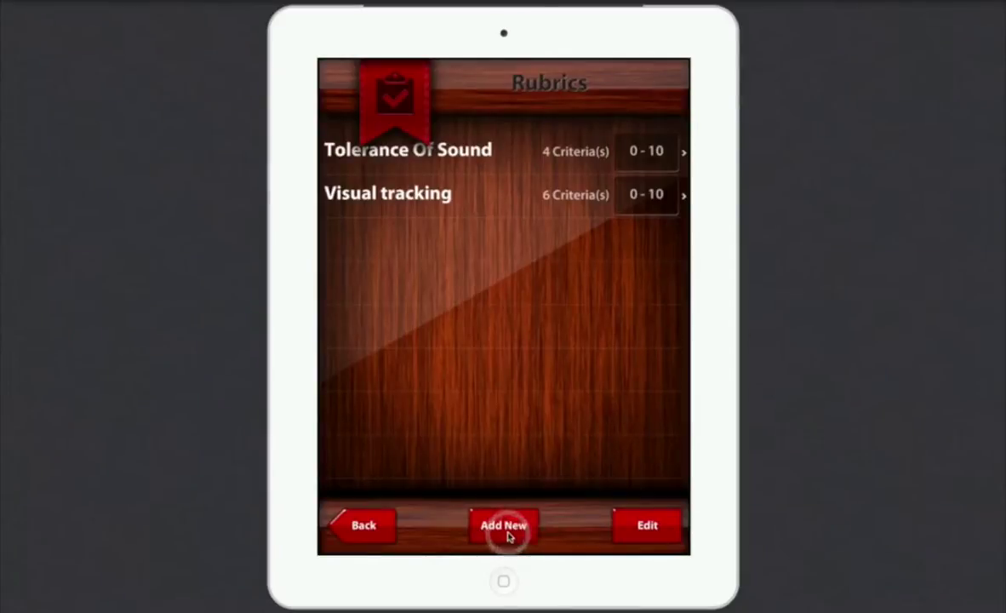
# - Create a rubric named 'Colour Recognition' by pasting the name, and open its criteria page
pyautogui.click(507, 527)
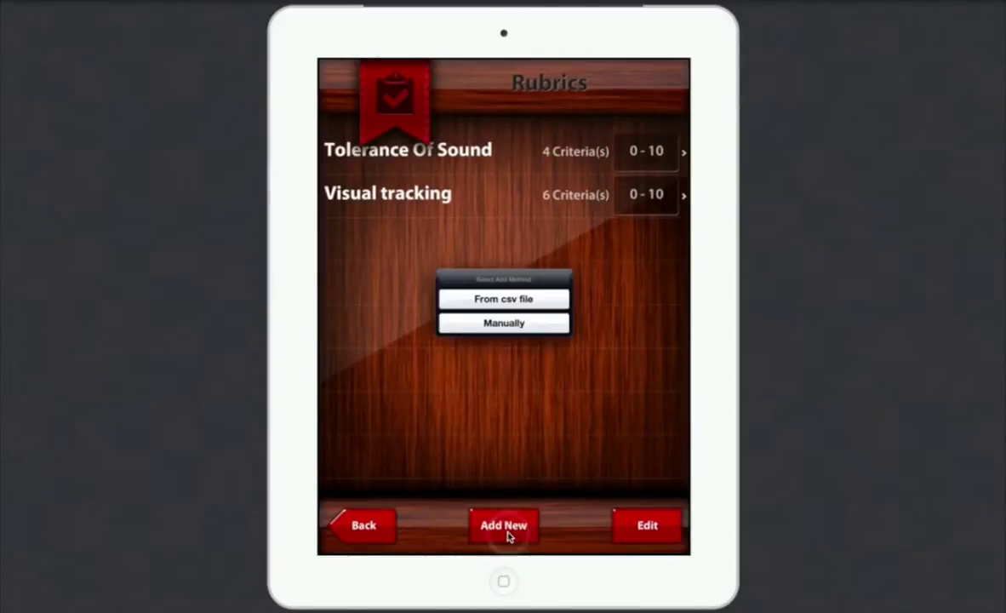
pyautogui.click(493, 324)
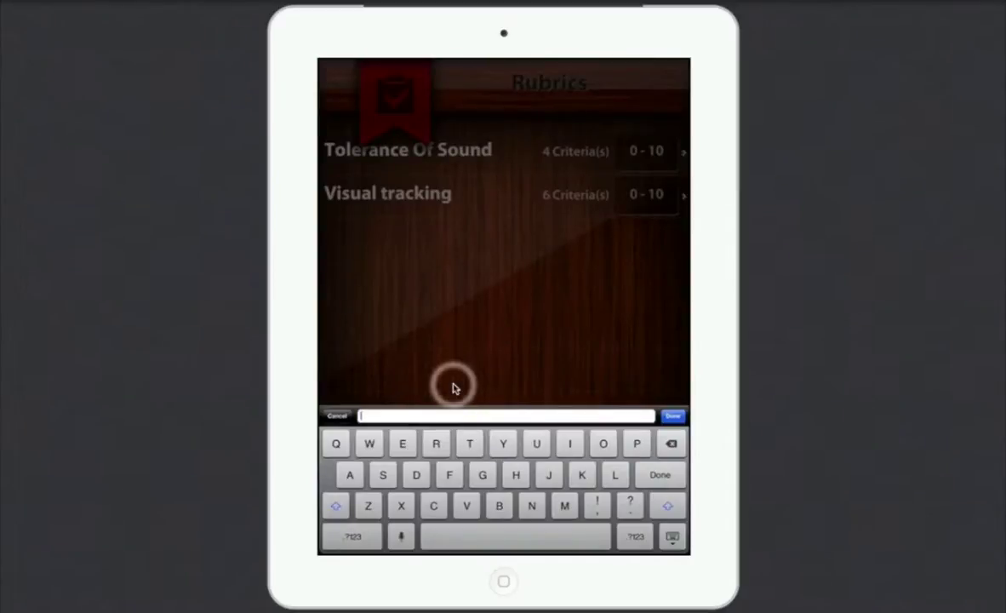
pyautogui.click(381, 415)
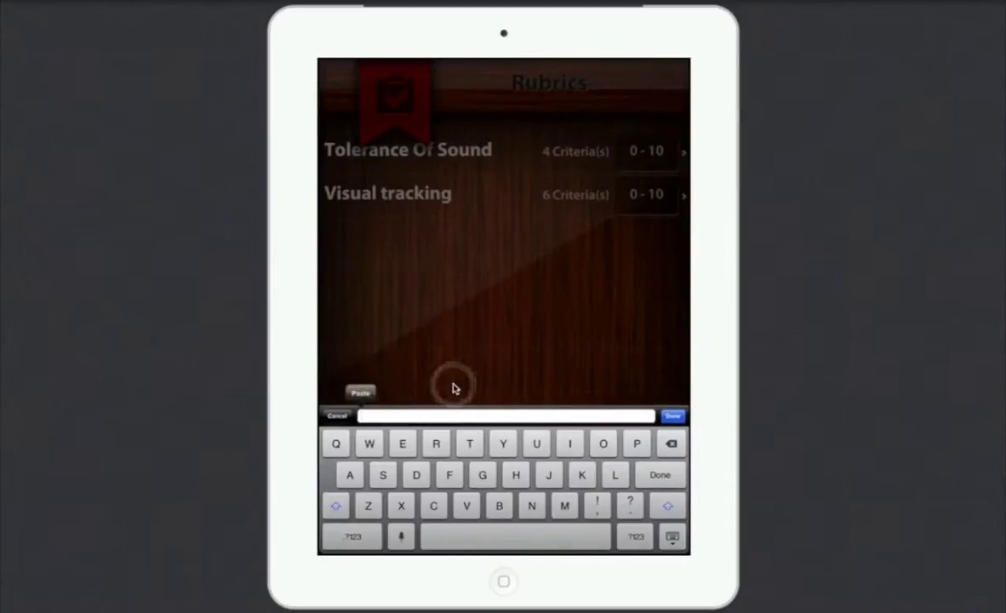
pyautogui.click(359, 389)
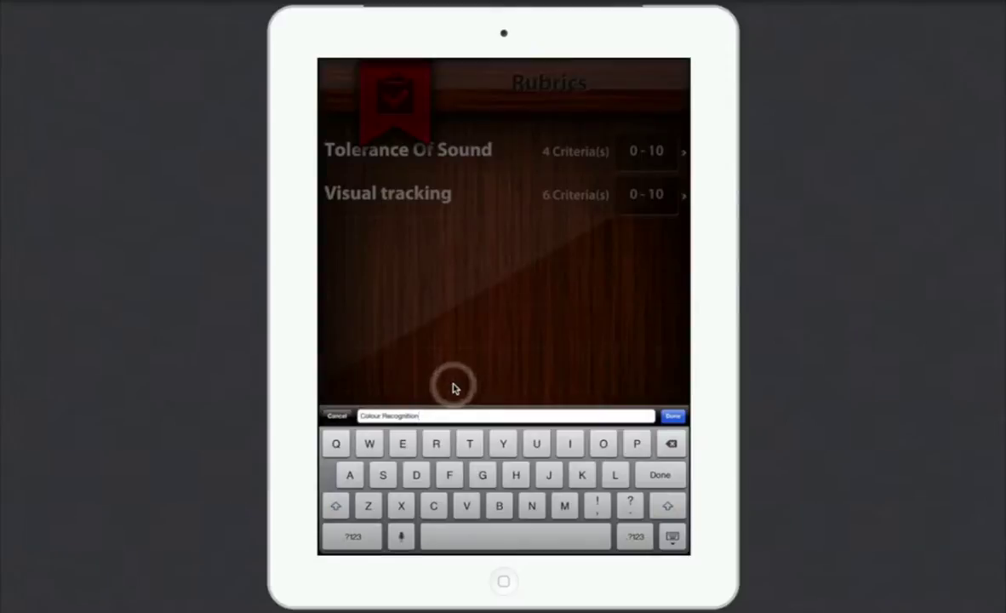
pyautogui.click(675, 416)
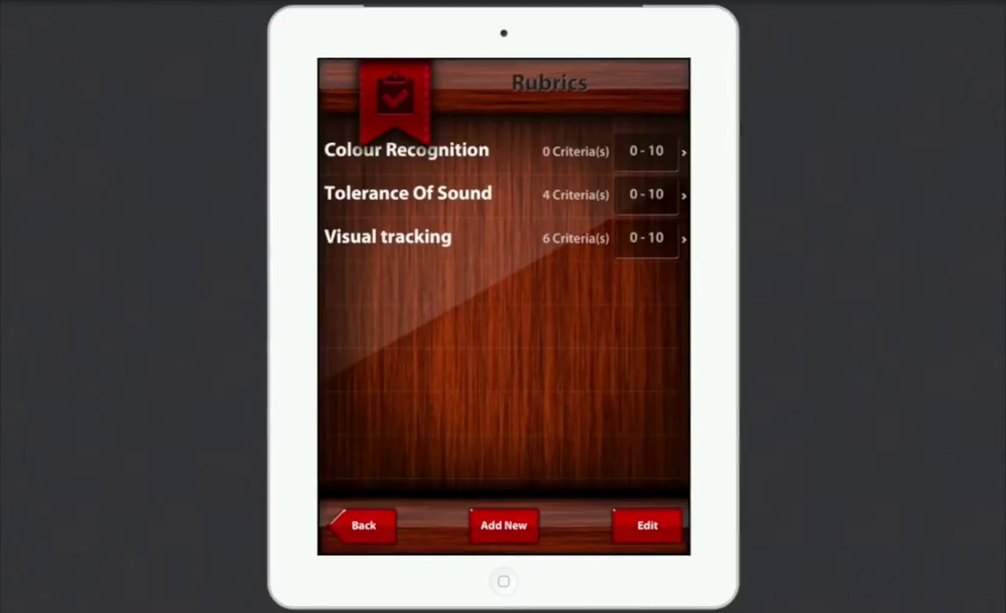
pyautogui.click(580, 158)
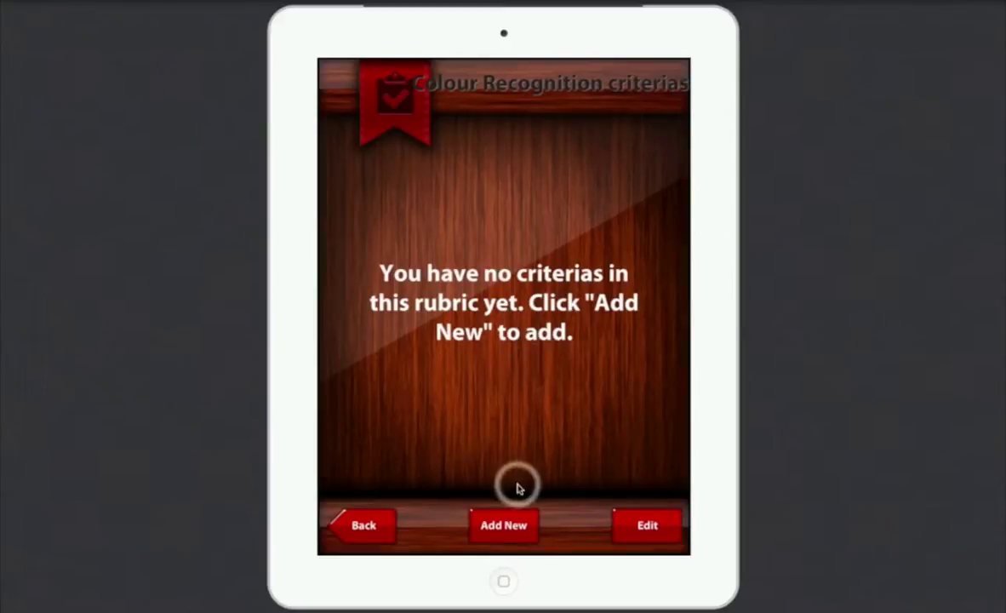
# - Manually add the criterion 'Blue' to the Colour Recognition rubric
pyautogui.click(514, 522)
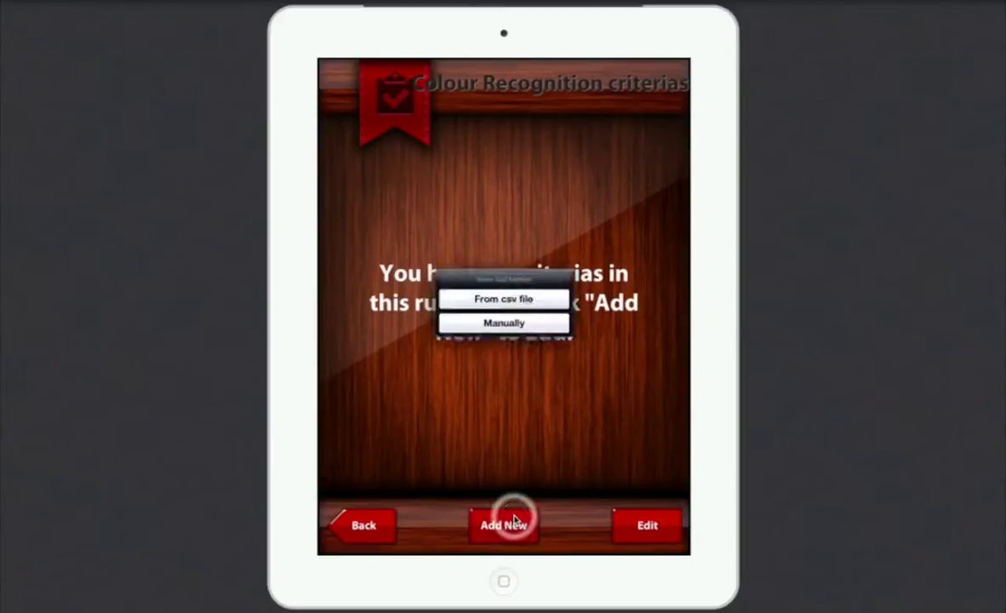
pyautogui.click(527, 328)
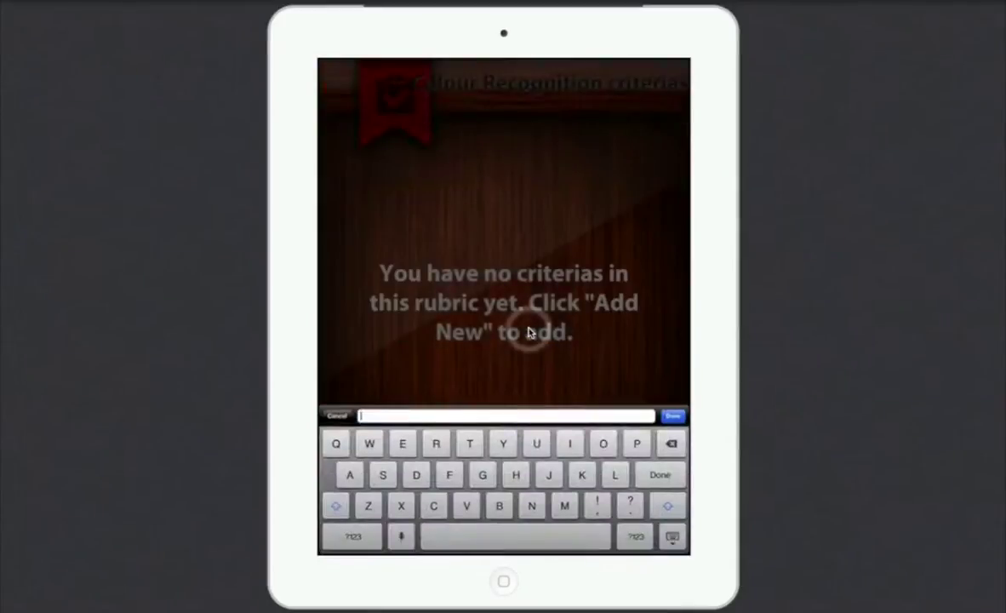
pyautogui.write('Ilue')
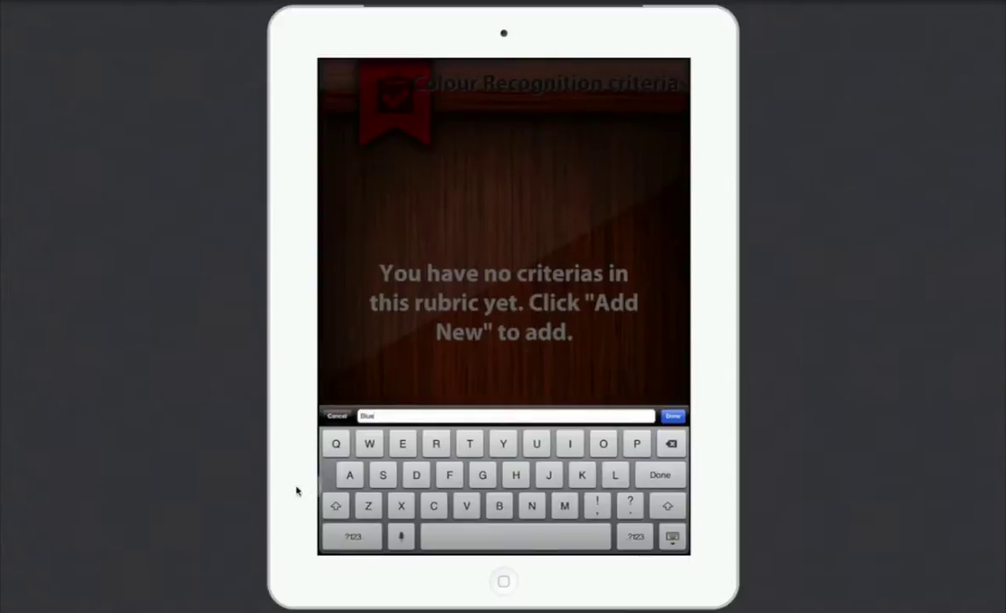
pyautogui.click(369, 433)
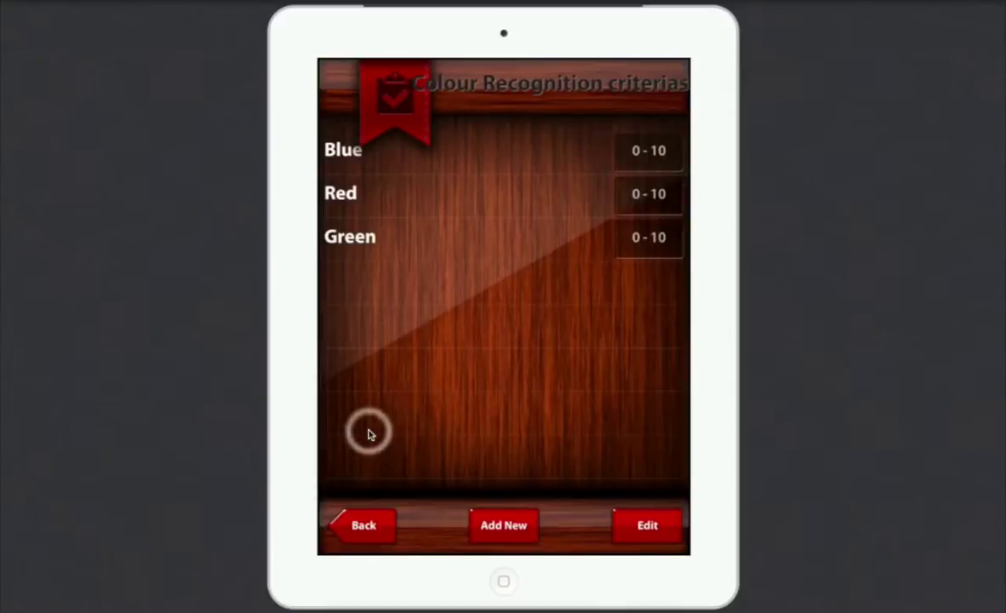
# - Check Colour Recognition's 0 - 10 score range, close the picker, and return to the main menu
pyautogui.click(366, 526)
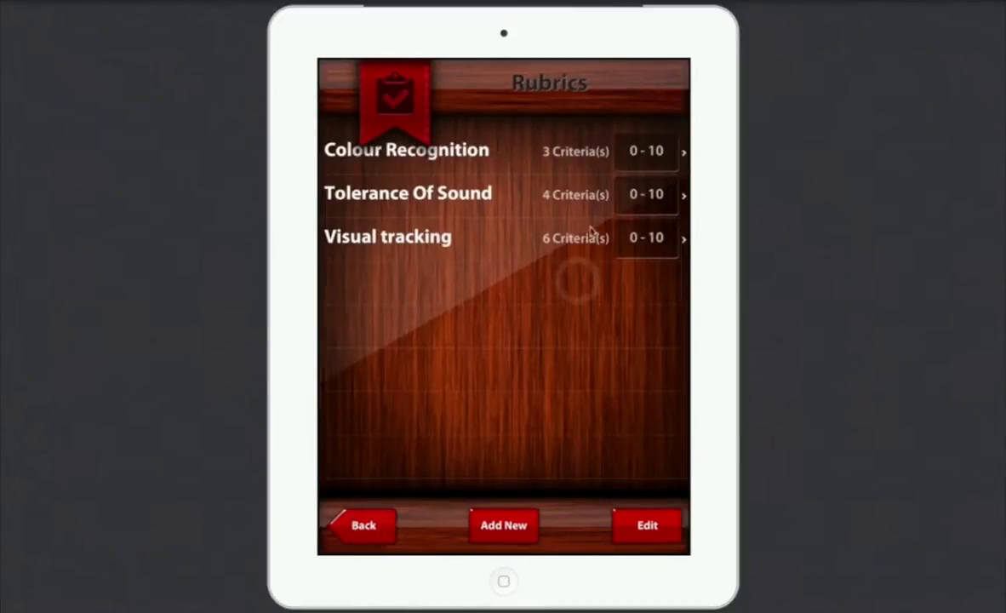
pyautogui.click(575, 171)
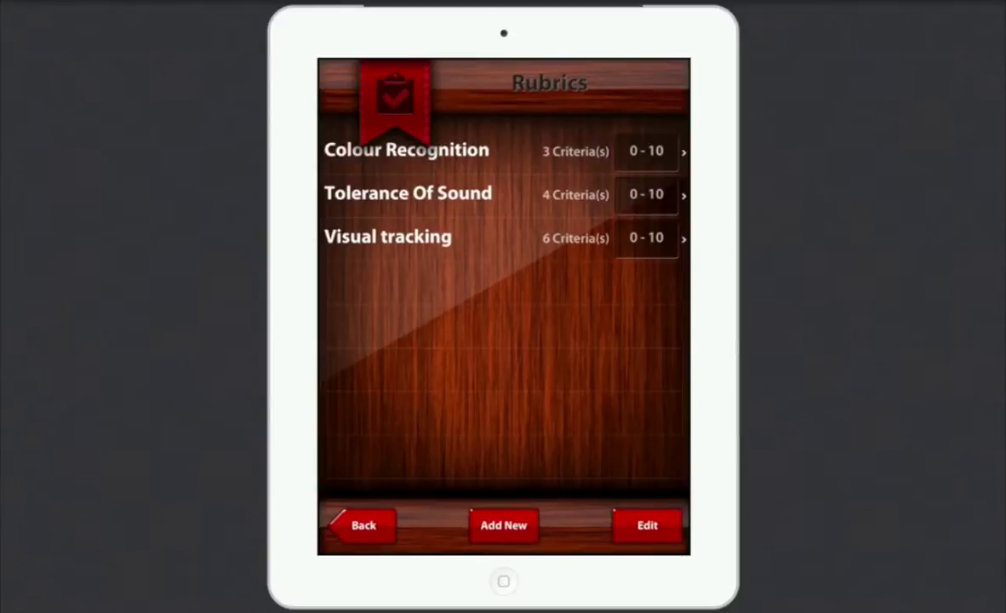
pyautogui.click(656, 153)
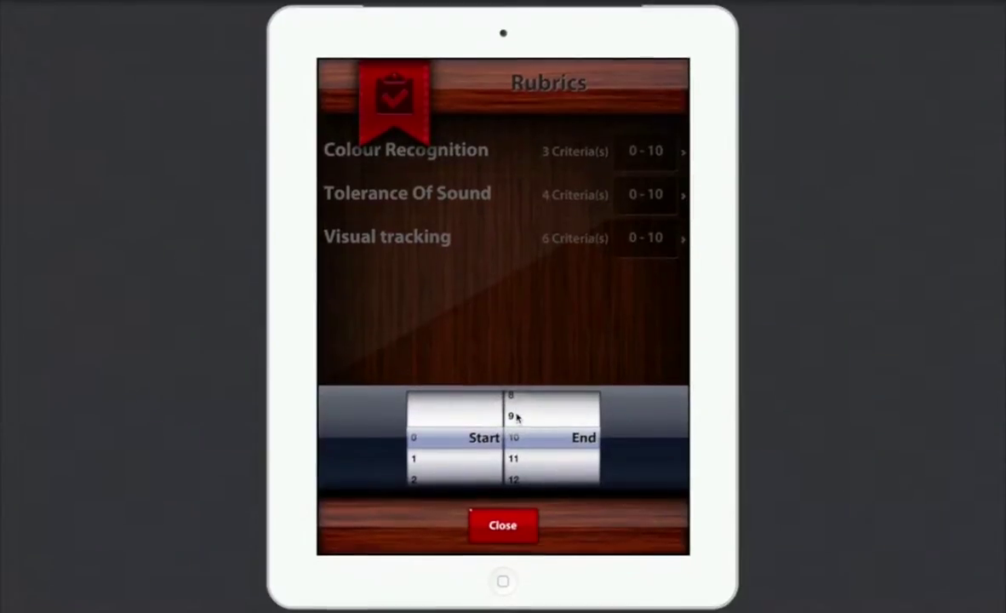
pyautogui.click(520, 545)
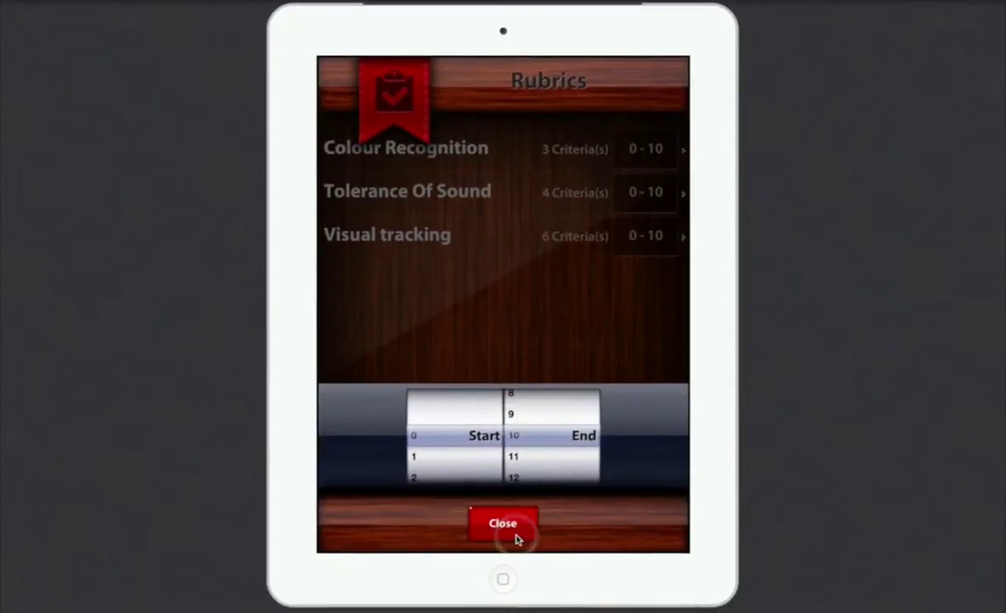
pyautogui.click(510, 530)
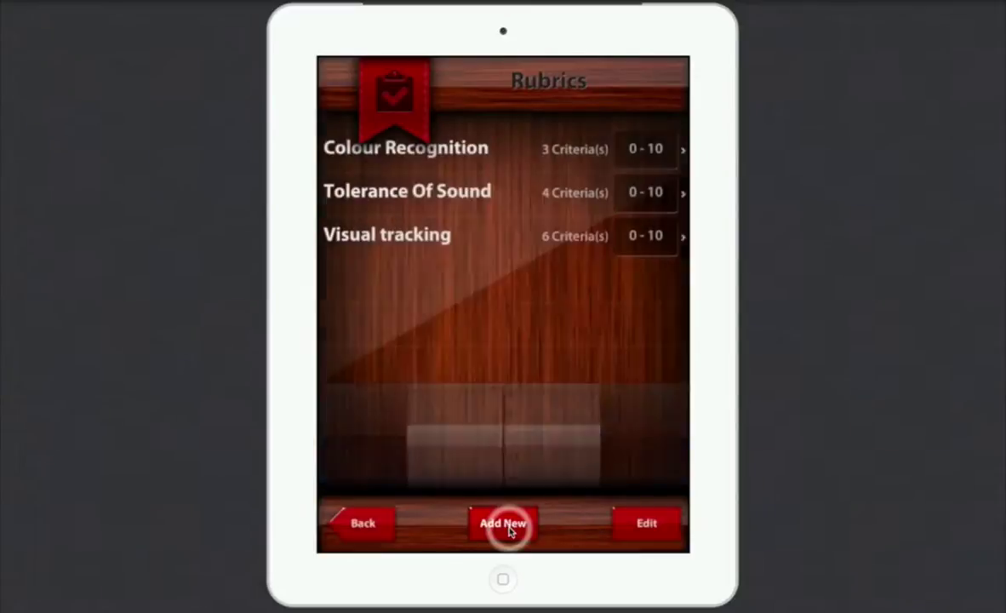
pyautogui.click(376, 529)
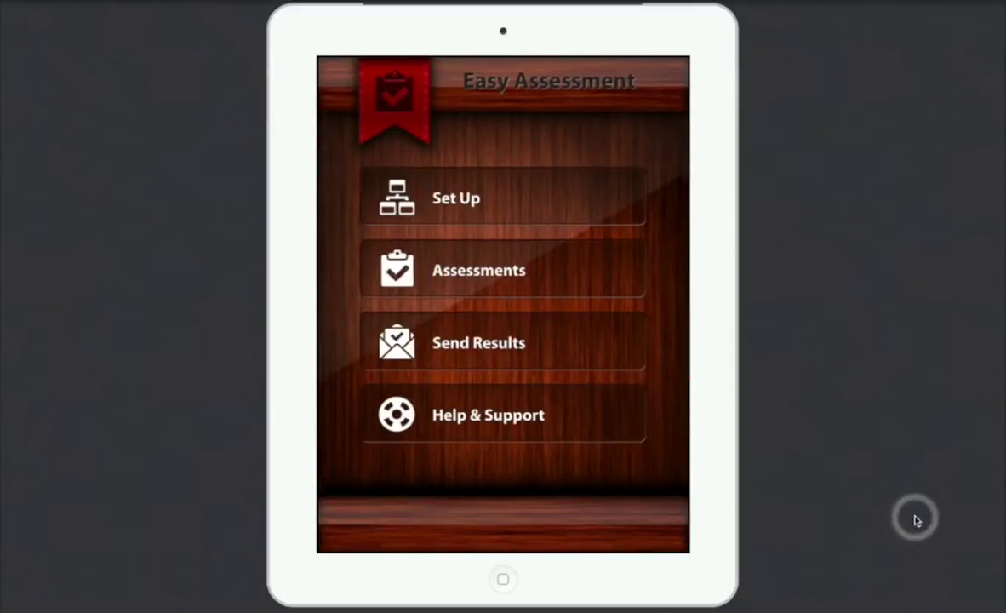
# - Open Assessments and select the third sensory class group
pyautogui.click(479, 270)
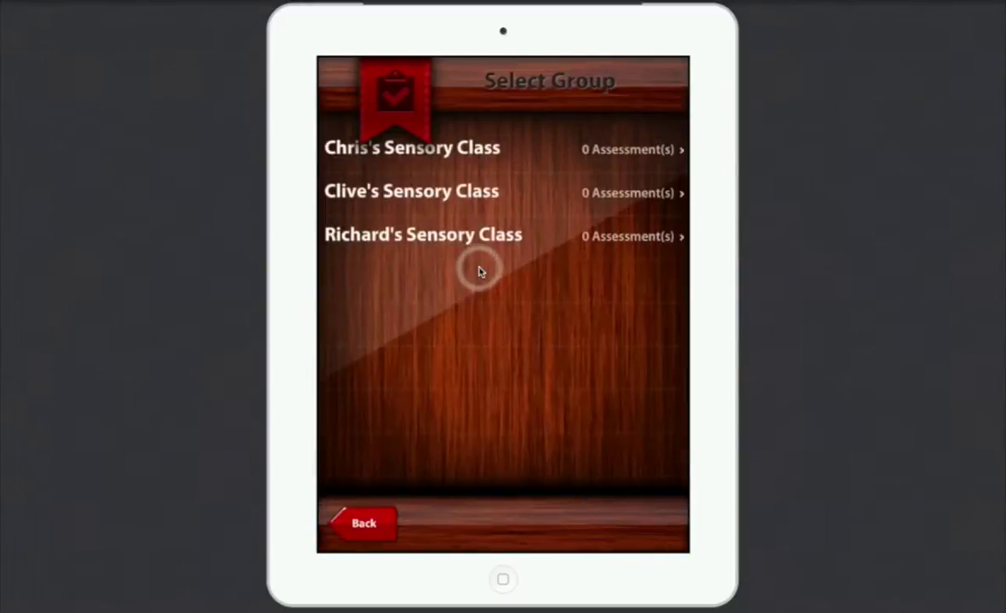
pyautogui.click(479, 271)
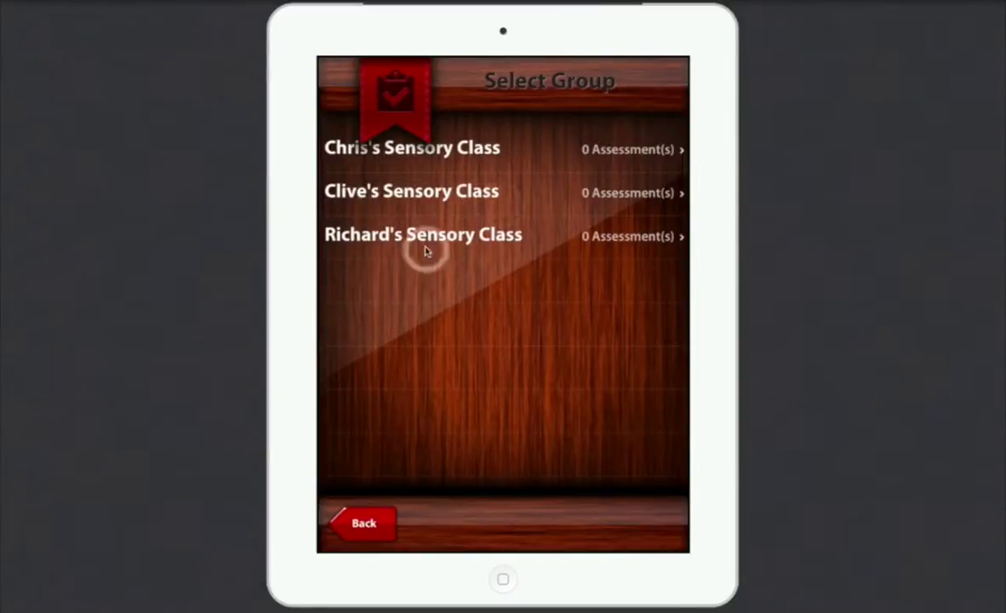
pyautogui.click(475, 241)
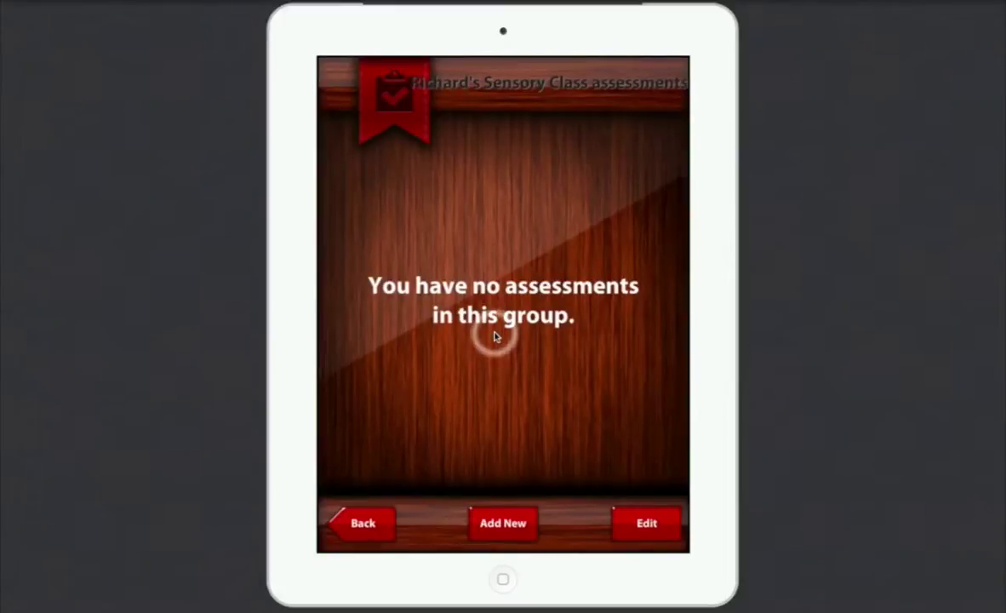
# - Manually add an assessment dated 10/11/2012 to the class
pyautogui.click(515, 524)
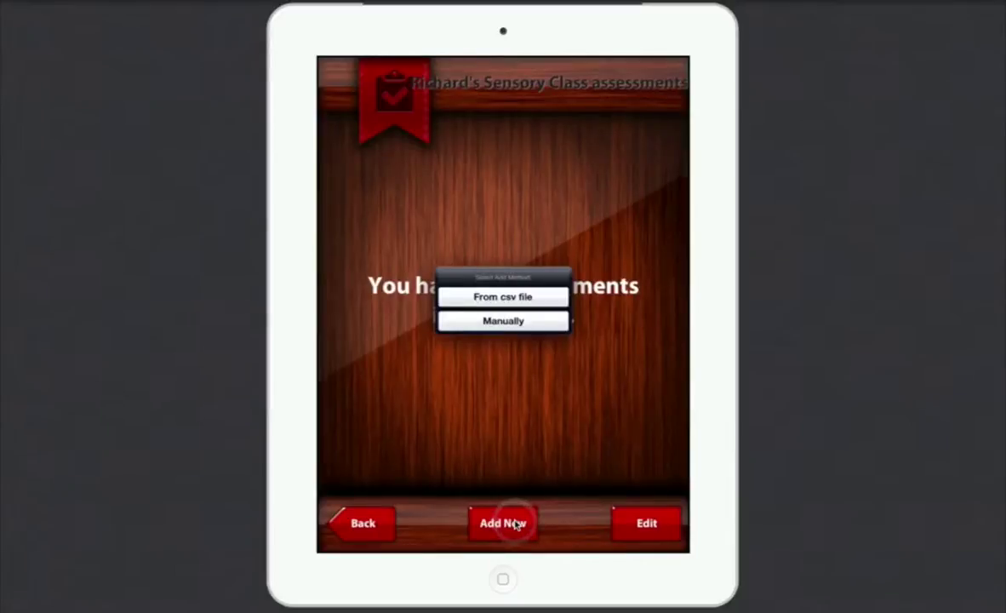
pyautogui.click(522, 324)
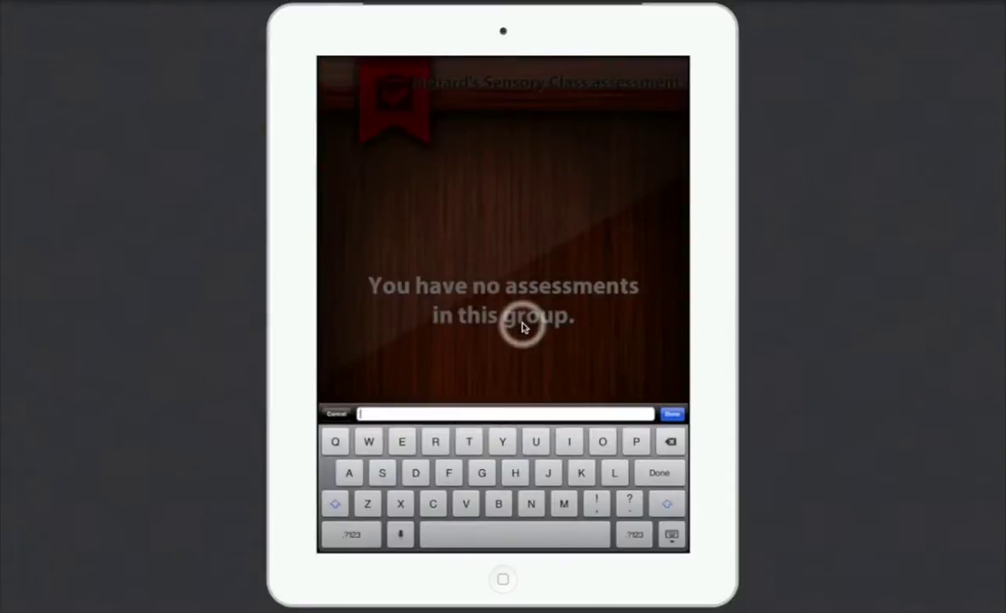
pyautogui.click(382, 414)
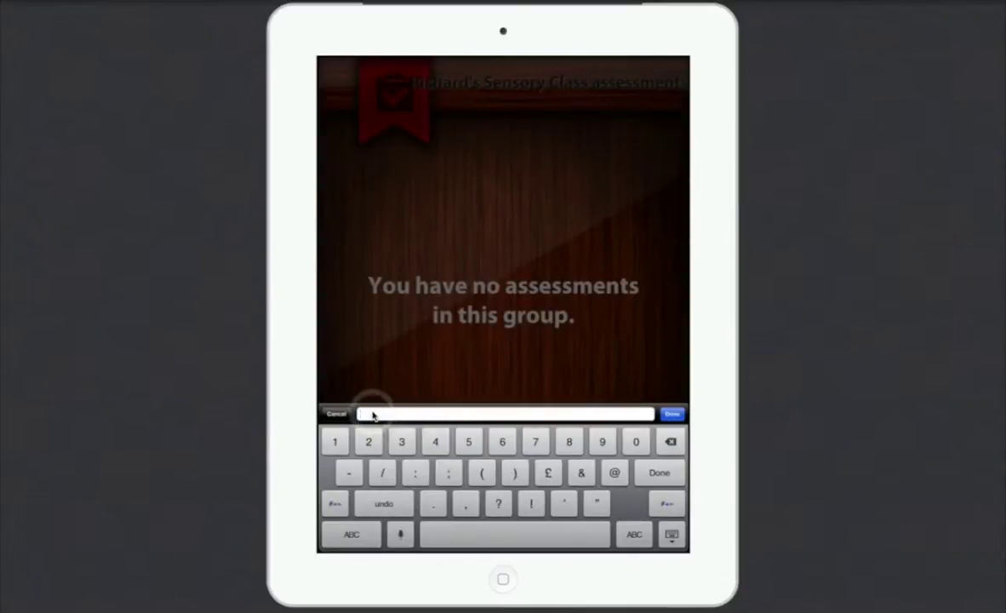
pyautogui.write('10/1')
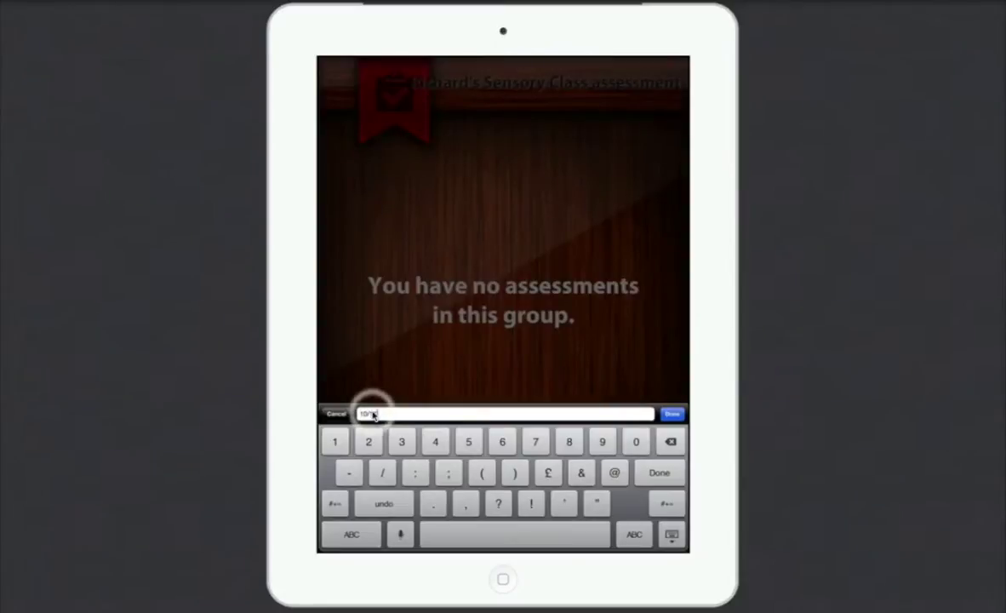
pyautogui.write('0/2013')
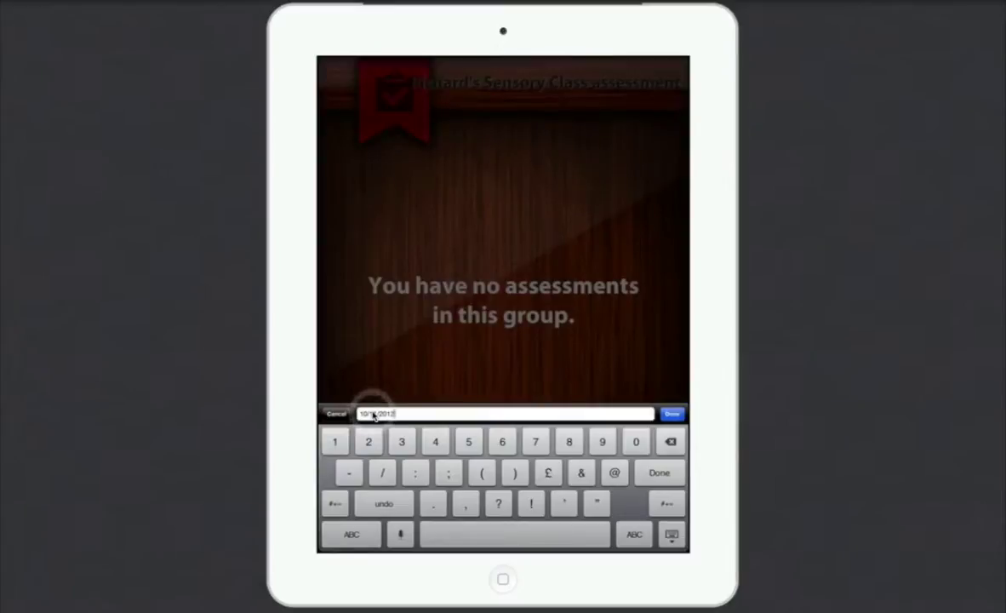
pyautogui.press('Return')
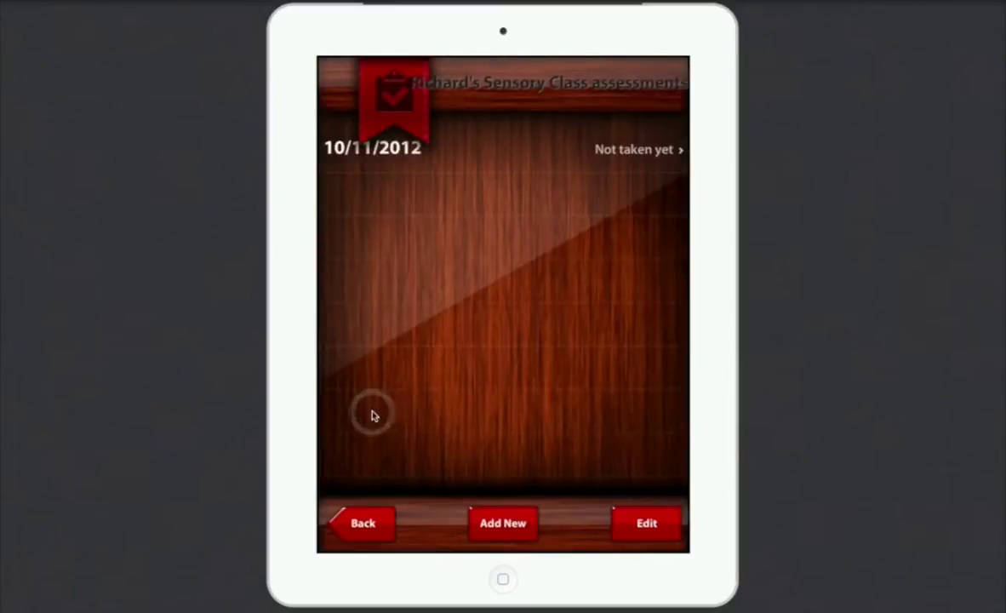
# - Open the 10/11/2012 assessment to bring up its Select Students list
pyautogui.click(372, 416)
pyautogui.click(372, 415)
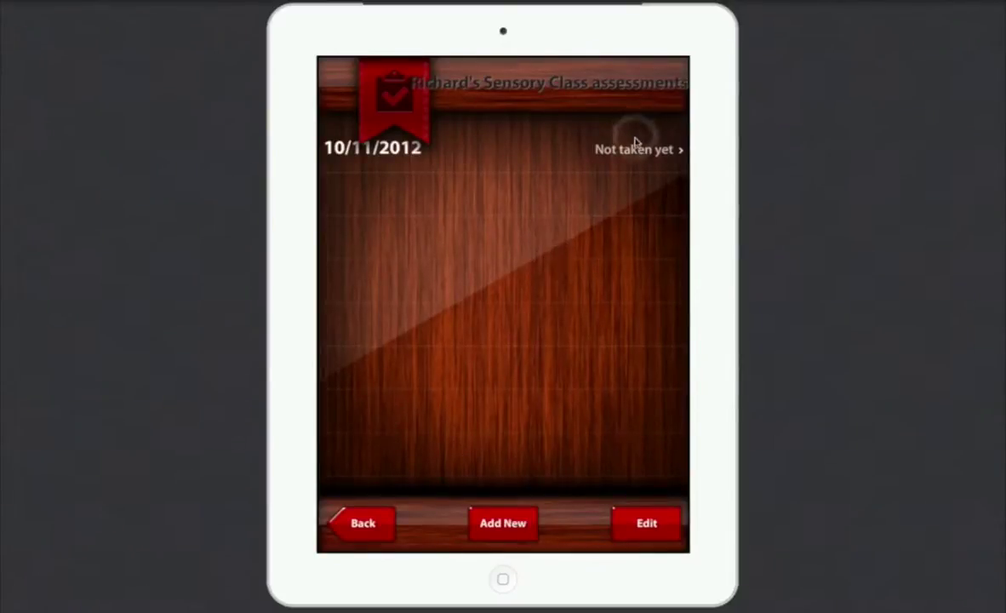
pyautogui.click(394, 153)
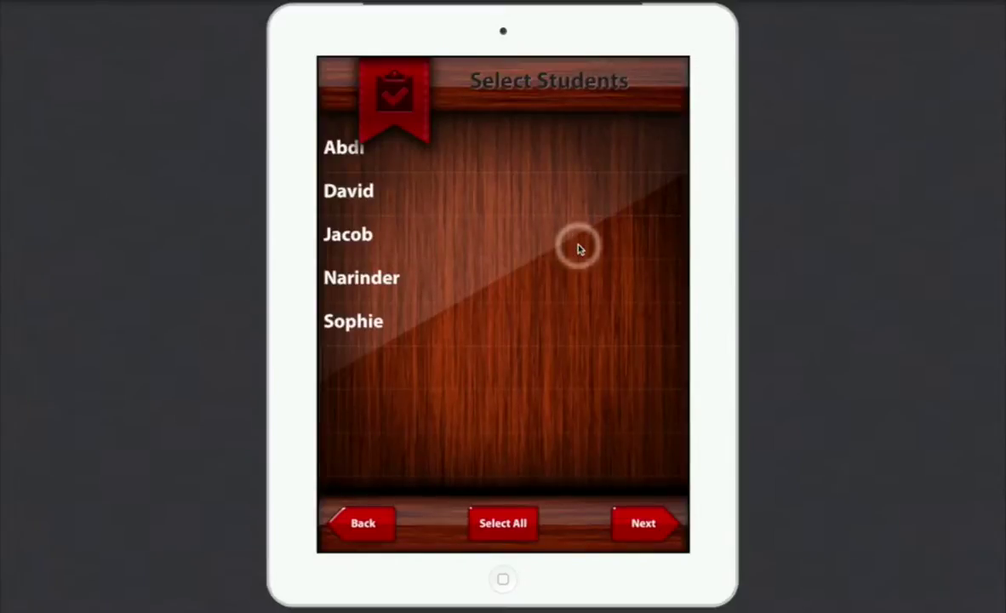
# - Try Select All, then Deselect All to clear every student selection
pyautogui.click(573, 286)
pyautogui.click(573, 287)
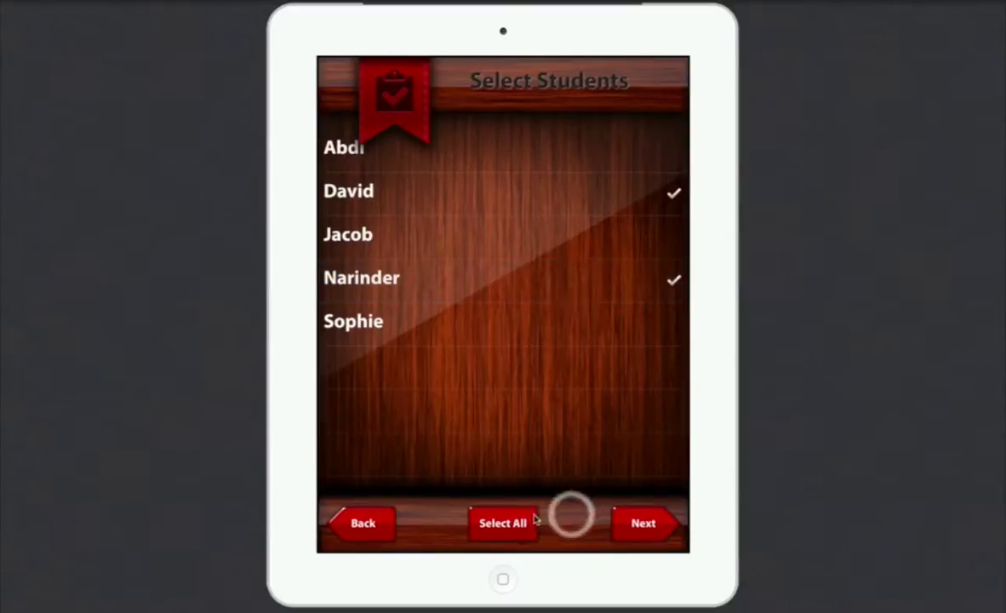
pyautogui.click(504, 522)
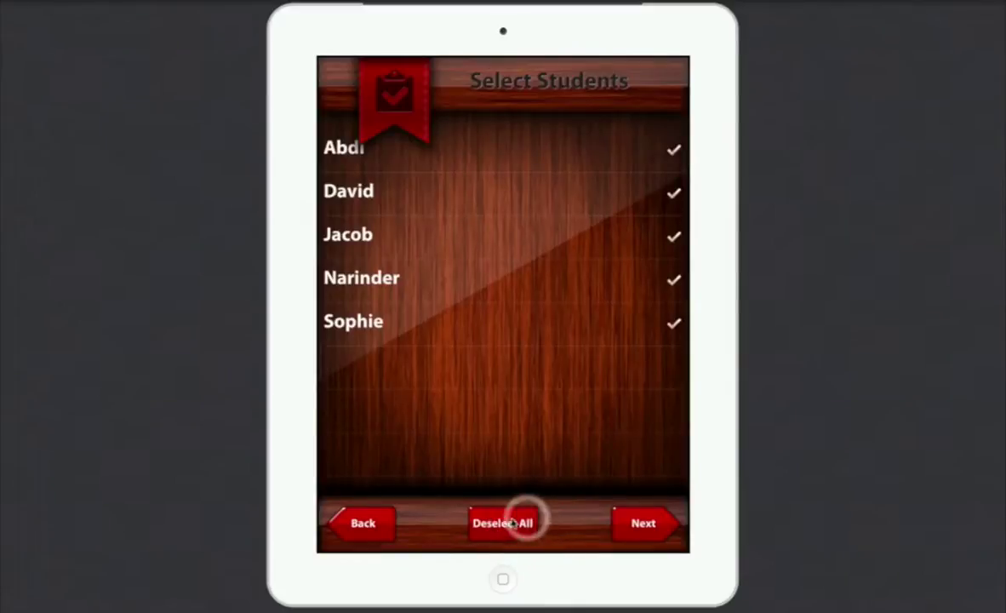
pyautogui.click(506, 524)
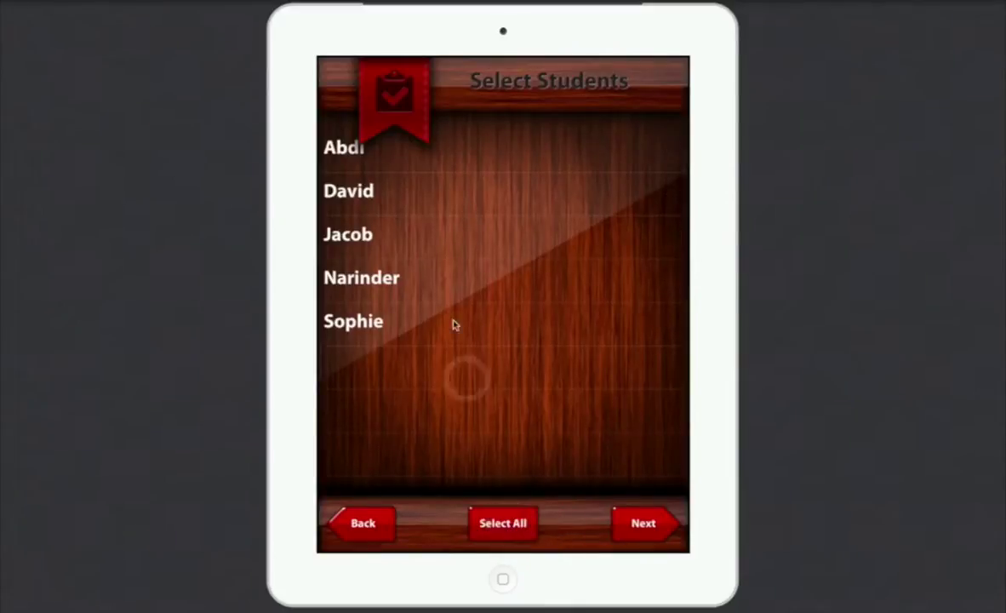
# - Tick the second, fourth and fifth students and choose the Visual tracking rubric
pyautogui.click(426, 206)
pyautogui.click(409, 287)
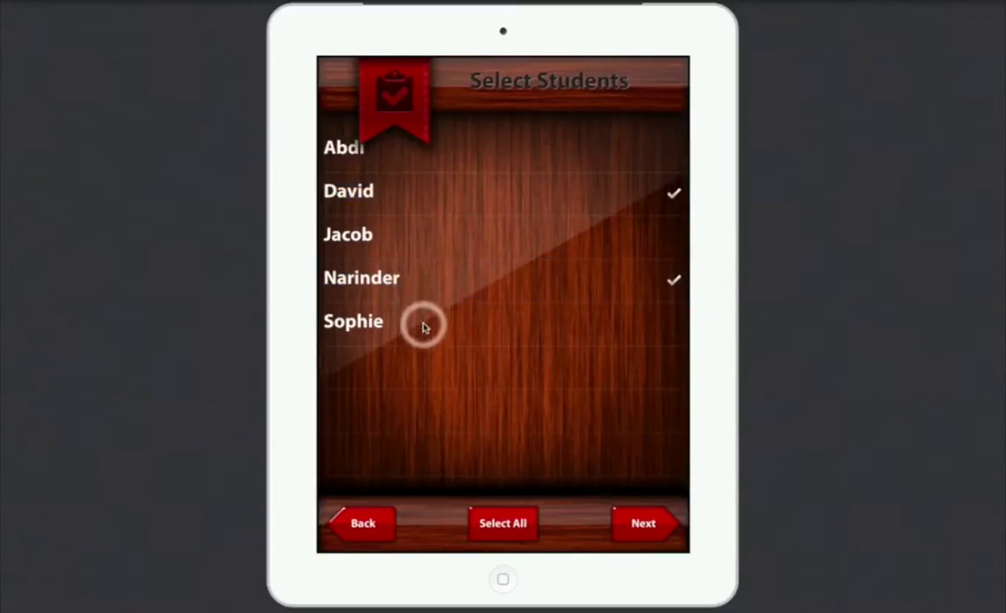
pyautogui.click(423, 327)
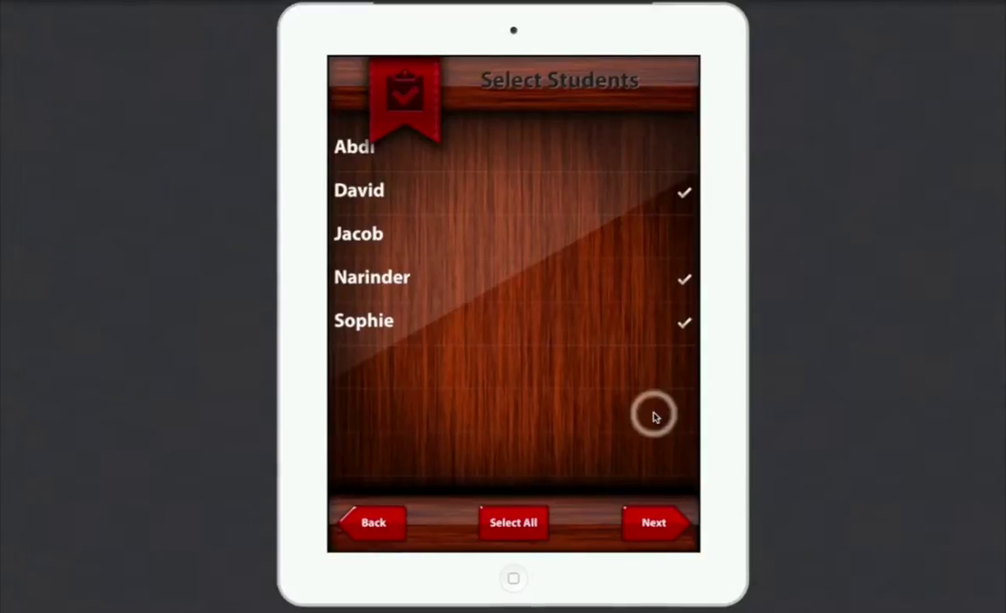
pyautogui.click(652, 522)
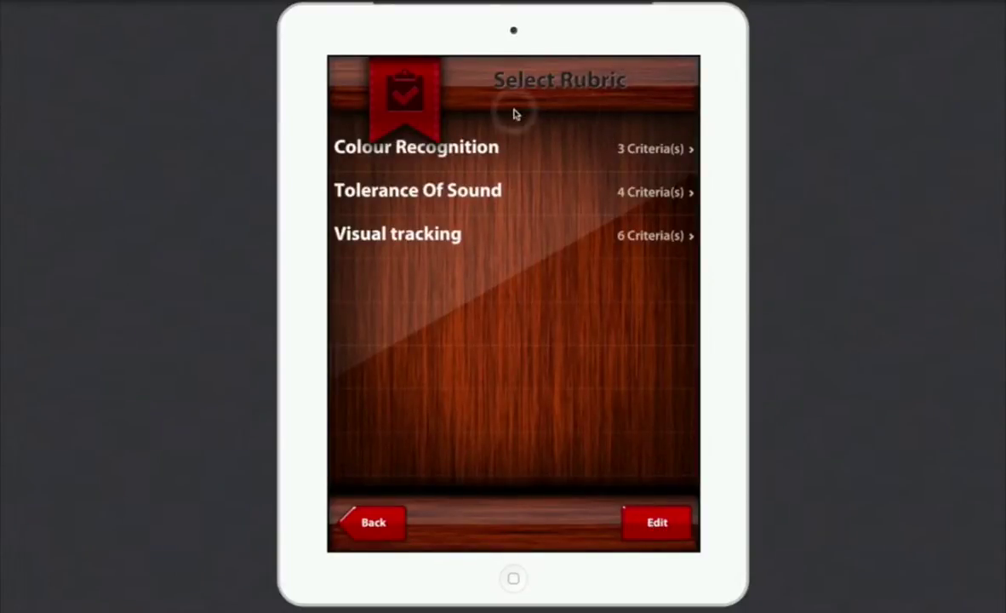
pyautogui.click(420, 239)
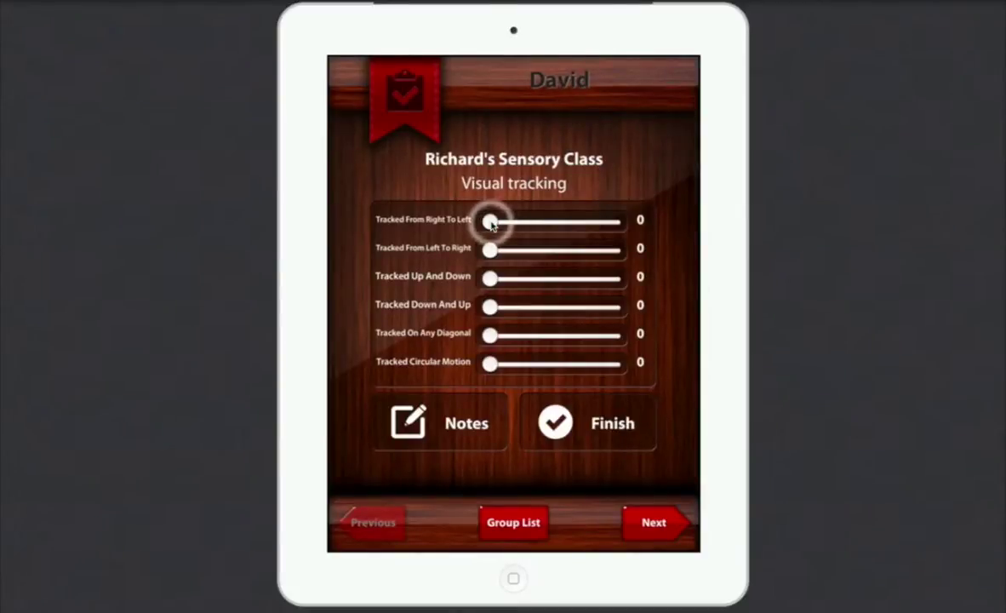
# - Score right-to-left 2, left-to-right 8, up-and-down 1 and circular motion 2, then advance
pyautogui.moveTo(492, 221); pyautogui.dragTo(501, 222)
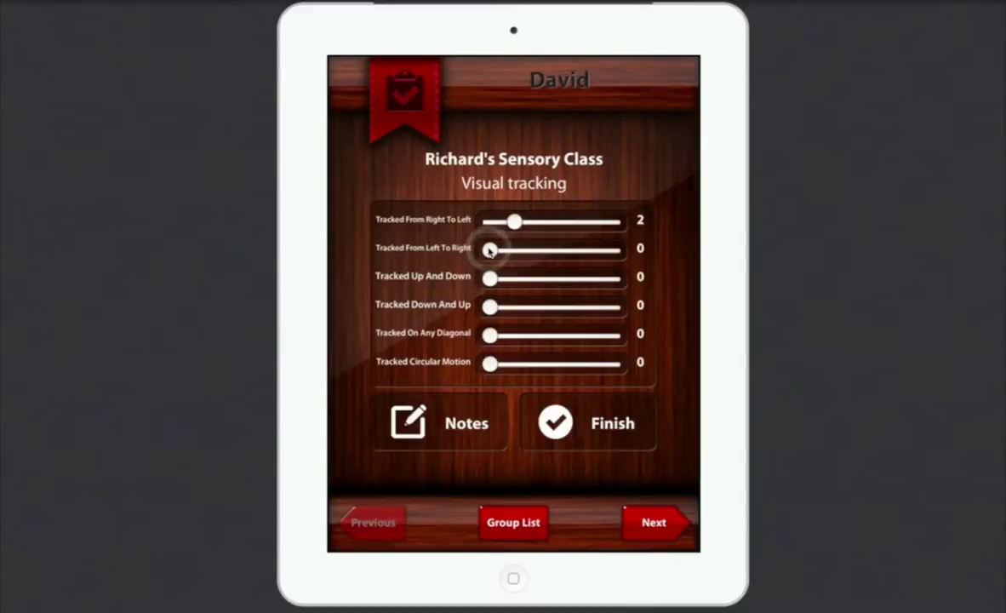
pyautogui.moveTo(492, 250); pyautogui.dragTo(586, 252)
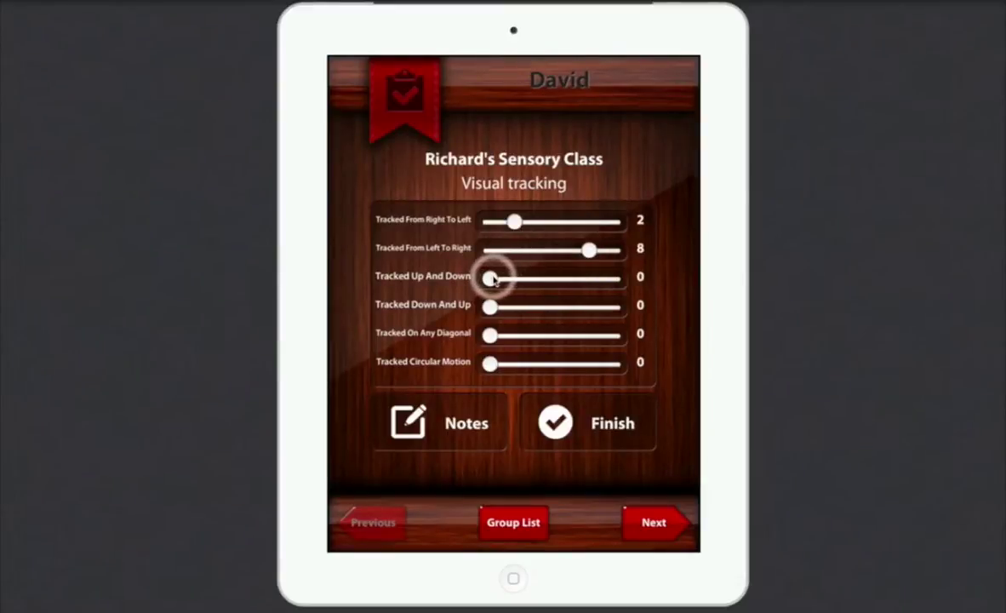
pyautogui.moveTo(494, 278)
pyautogui.mouseDown()
pyautogui.moveTo(503, 282)
pyautogui.moveTo(493, 282)
pyautogui.mouseUp()
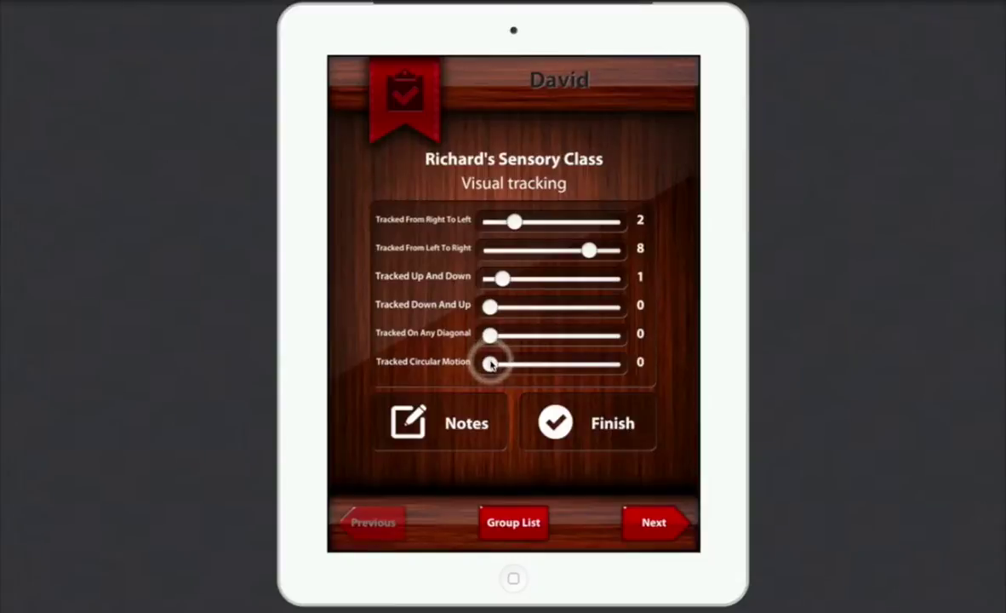
pyautogui.moveTo(491, 364); pyautogui.dragTo(514, 364)
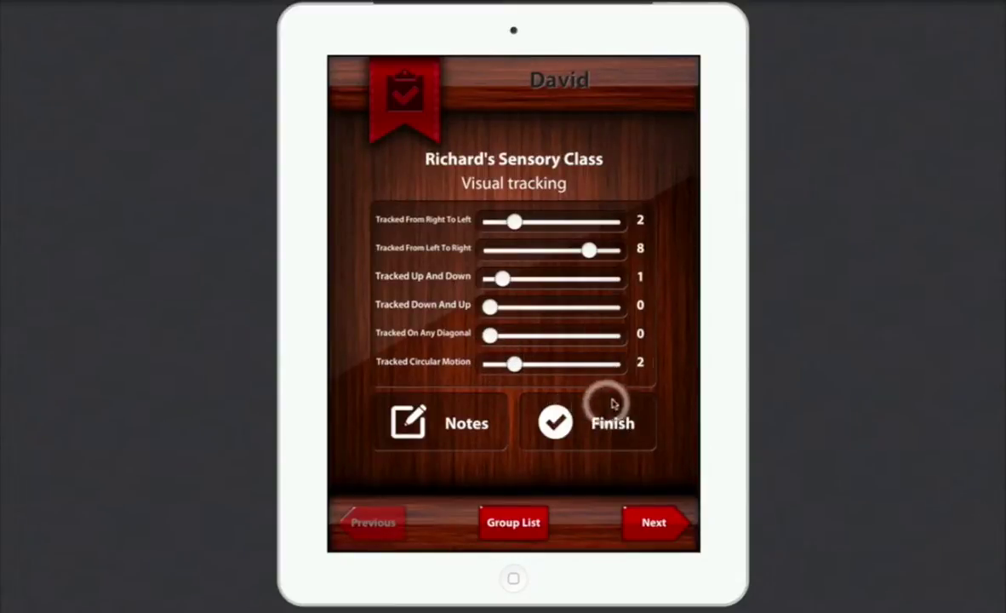
pyautogui.click(657, 524)
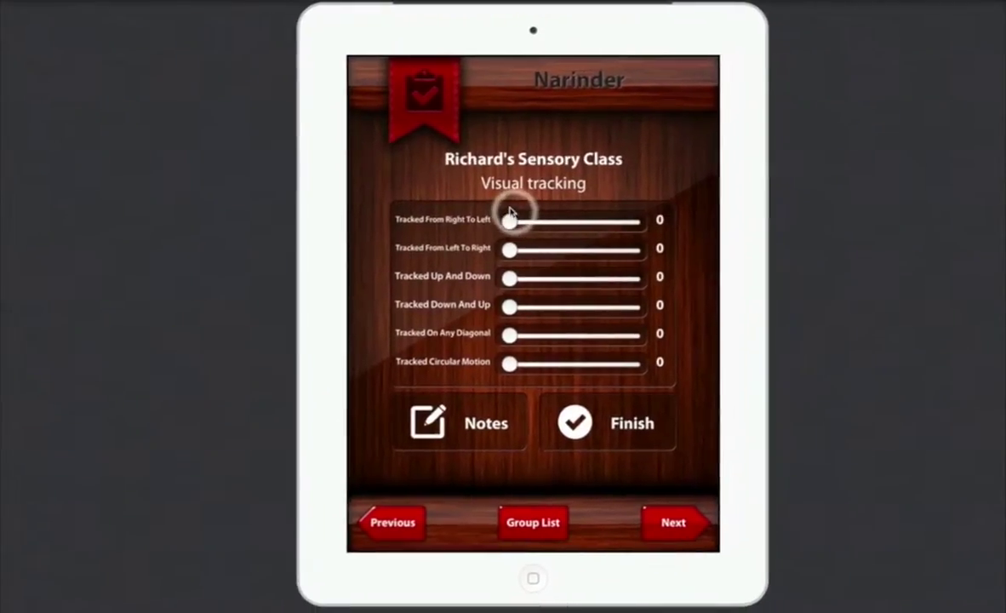
# - Score the second student's right-to-left tracking 6 and left-to-right tracking 3
pyautogui.click(506, 214)
pyautogui.click(516, 225)
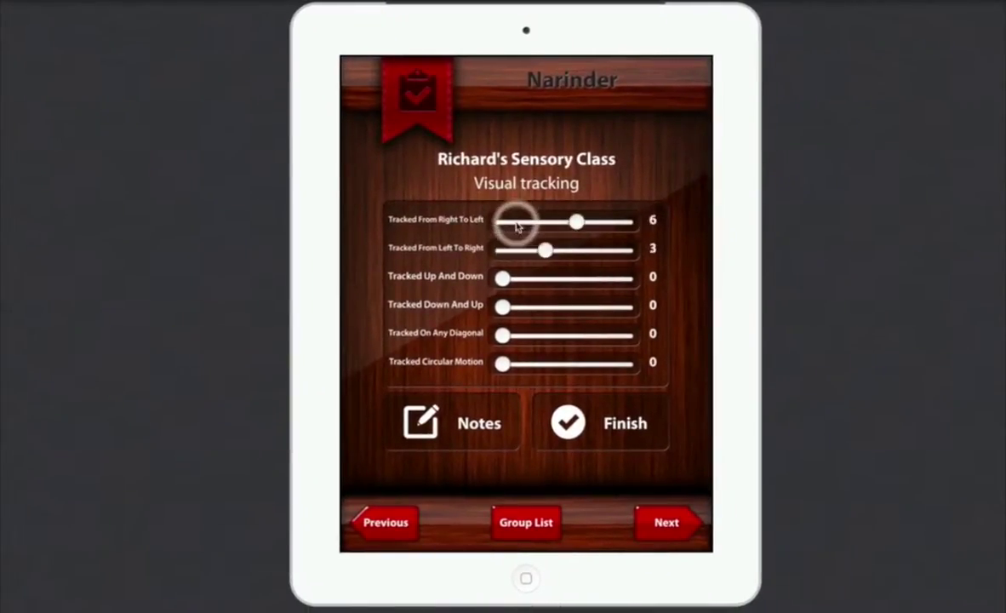